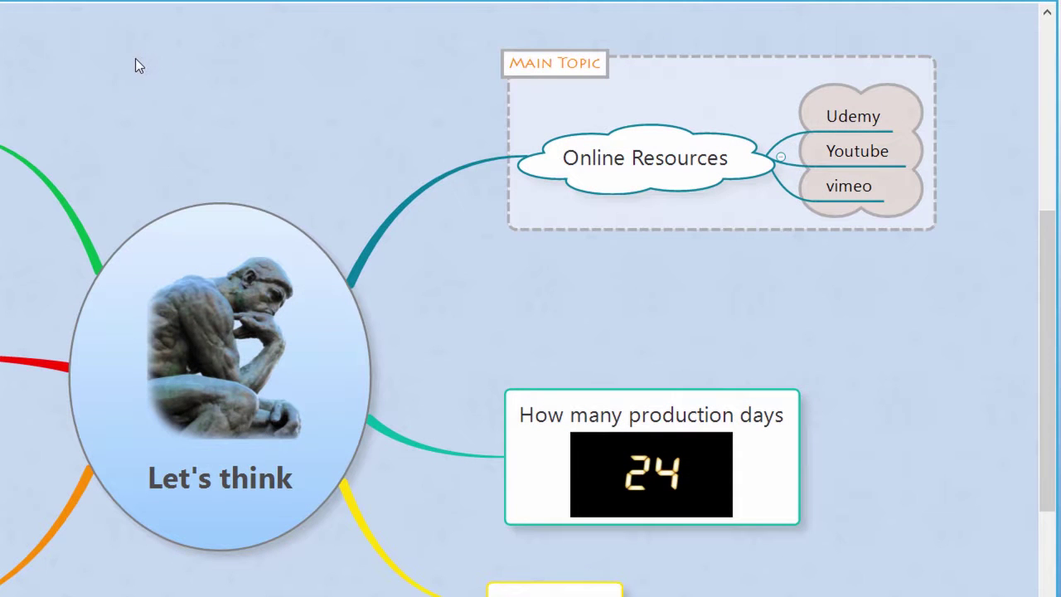
# Step: Add a floating topic titled "Hyperlinks" in the empty area above the central topic
pyautogui.doubleClick(131, 56)
pyautogui.write('Hy')
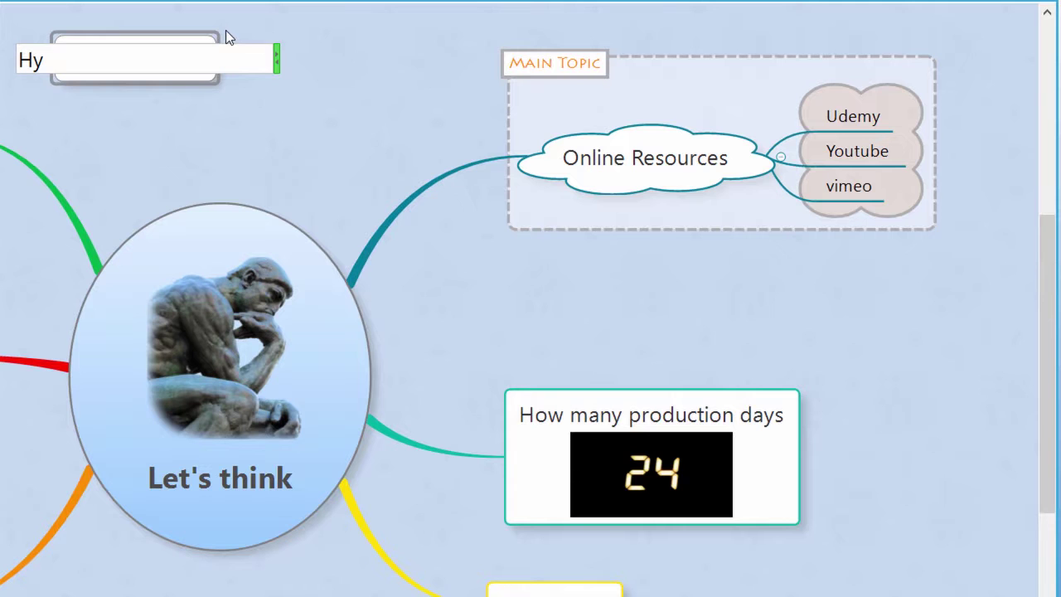
pyautogui.write('perlinks')
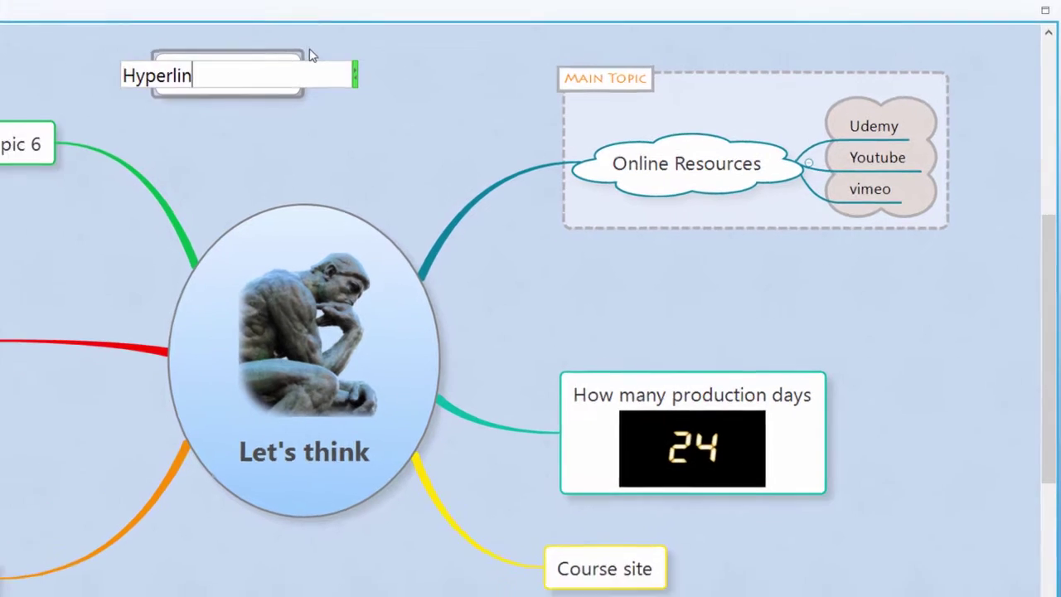
pyautogui.press('Return')
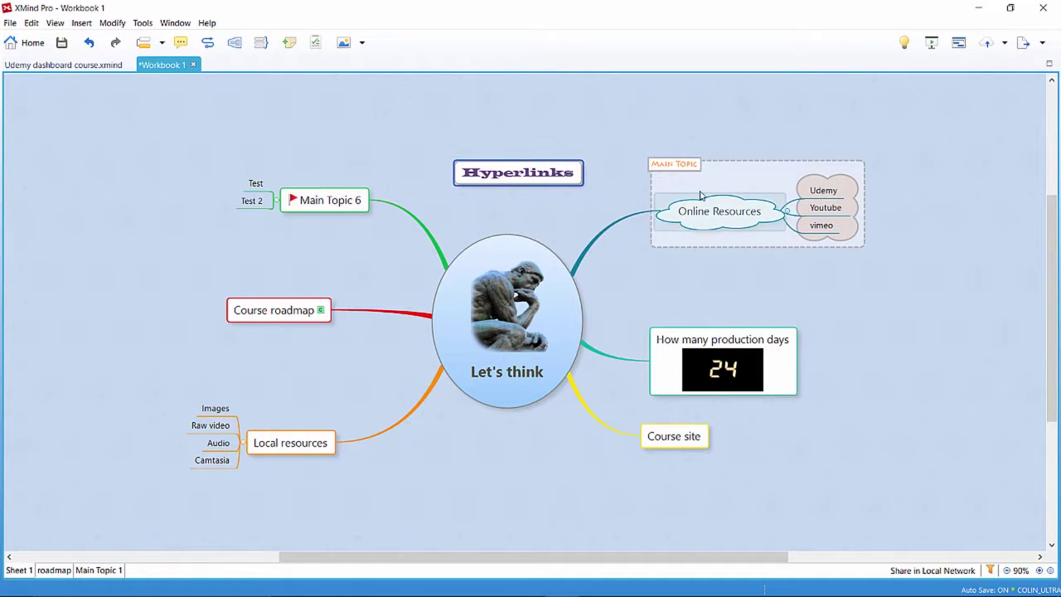
# Step: Select the Udemy subtopic, switch to Chrome and open the Udemy website
pyautogui.click(825, 195)
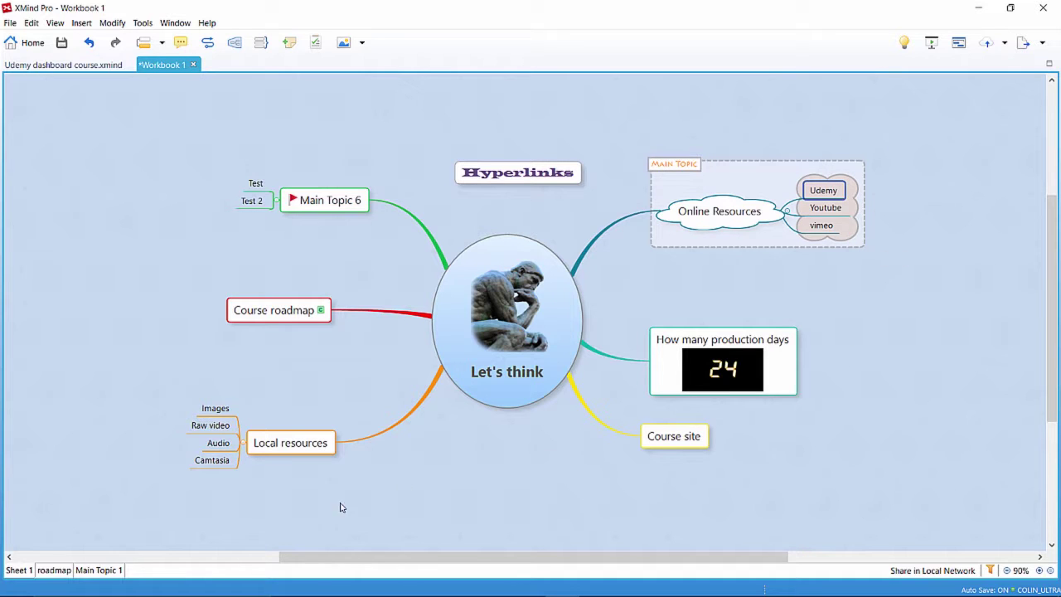
pyautogui.moveTo(390, 587)
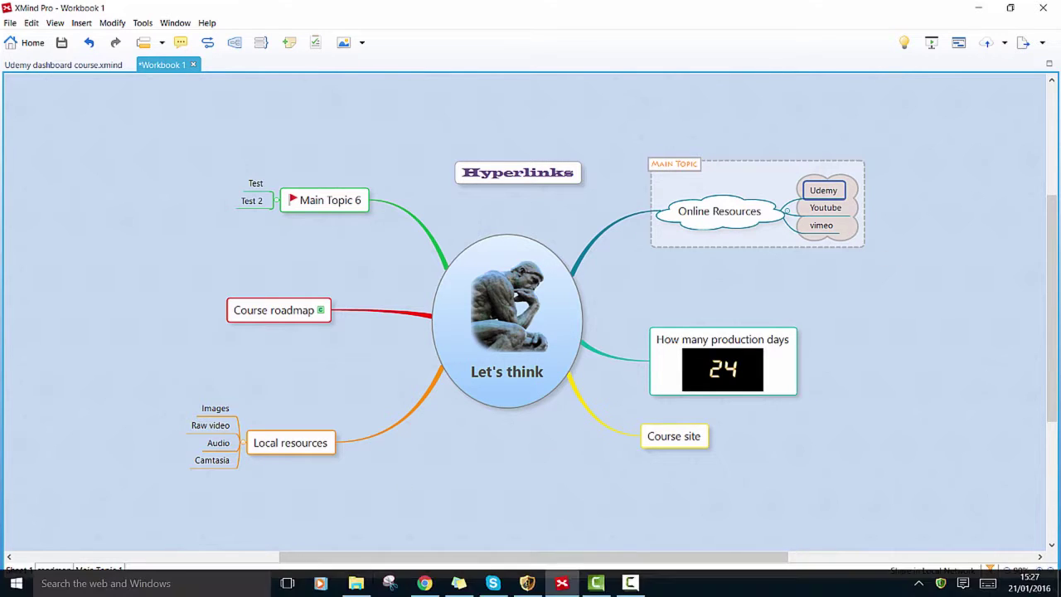
pyautogui.click(425, 585)
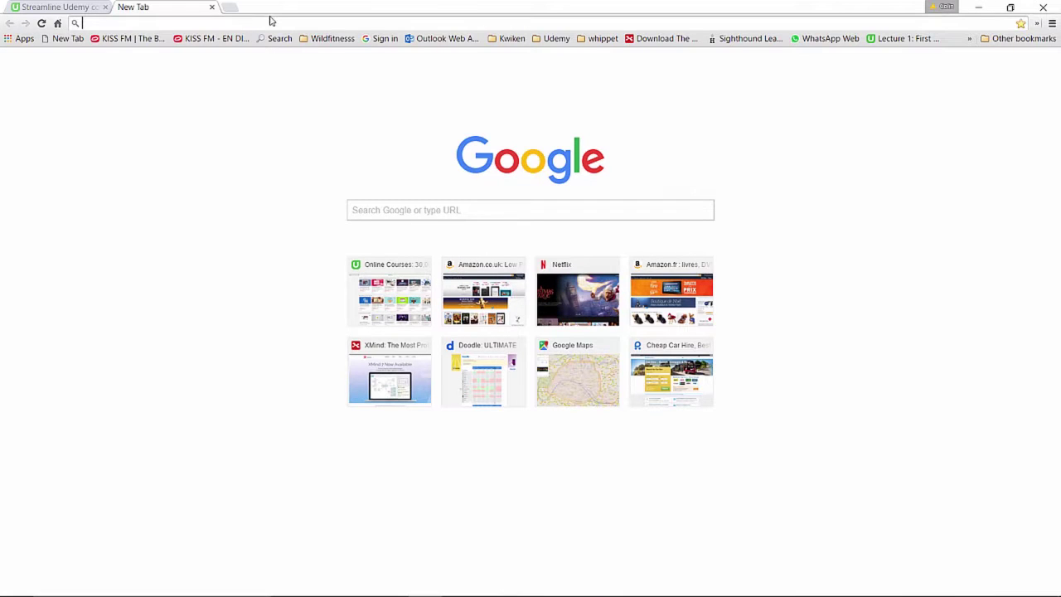
pyautogui.write('udemy')
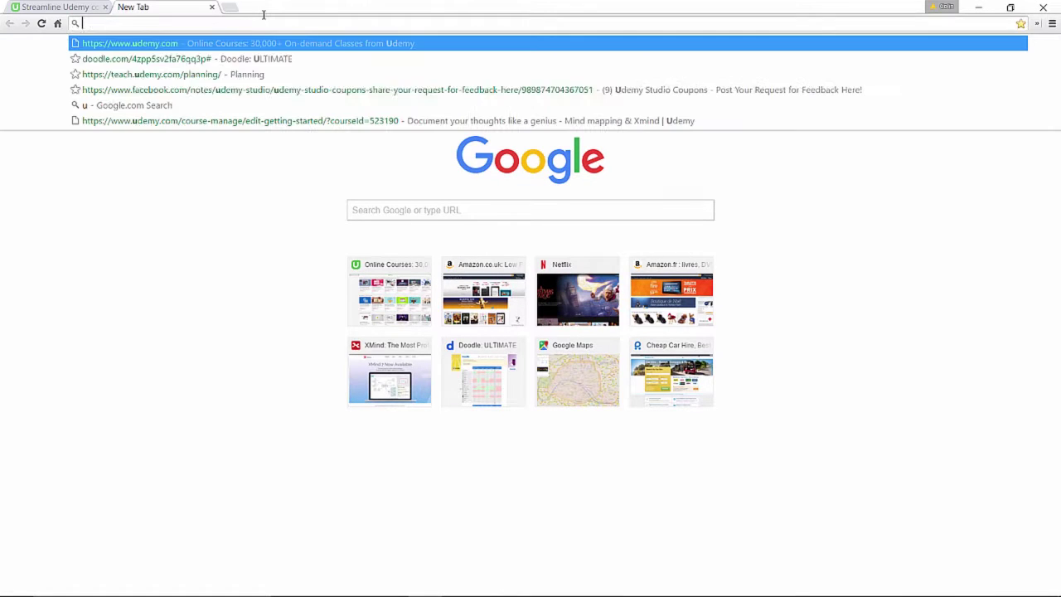
pyautogui.press('Return')
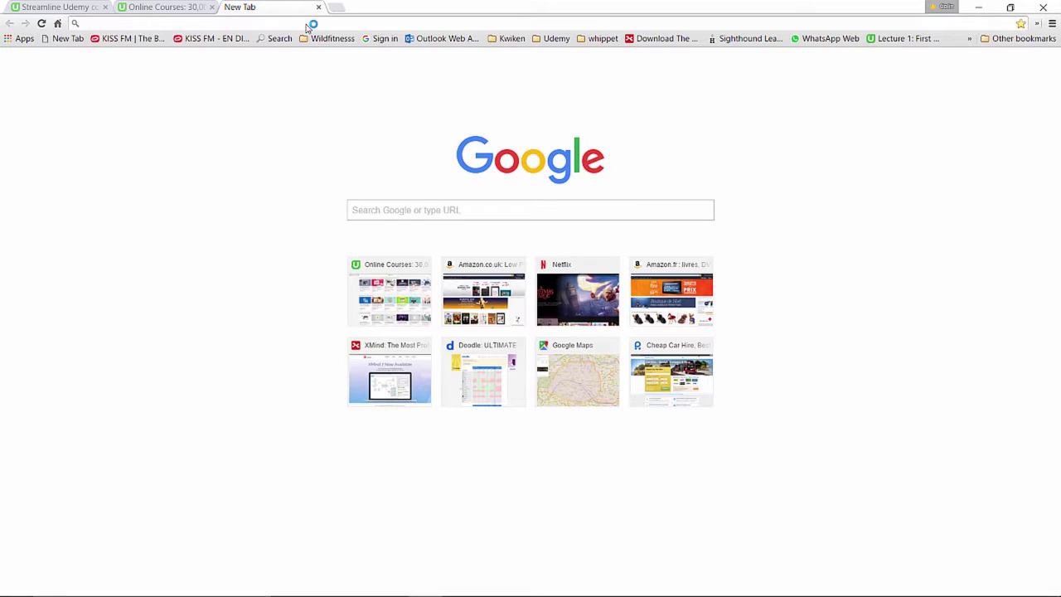
# Step: Search for "yt" in a separate browser tab and open the YouTube site from the results
pyautogui.write('yt')
pyautogui.press('Return')
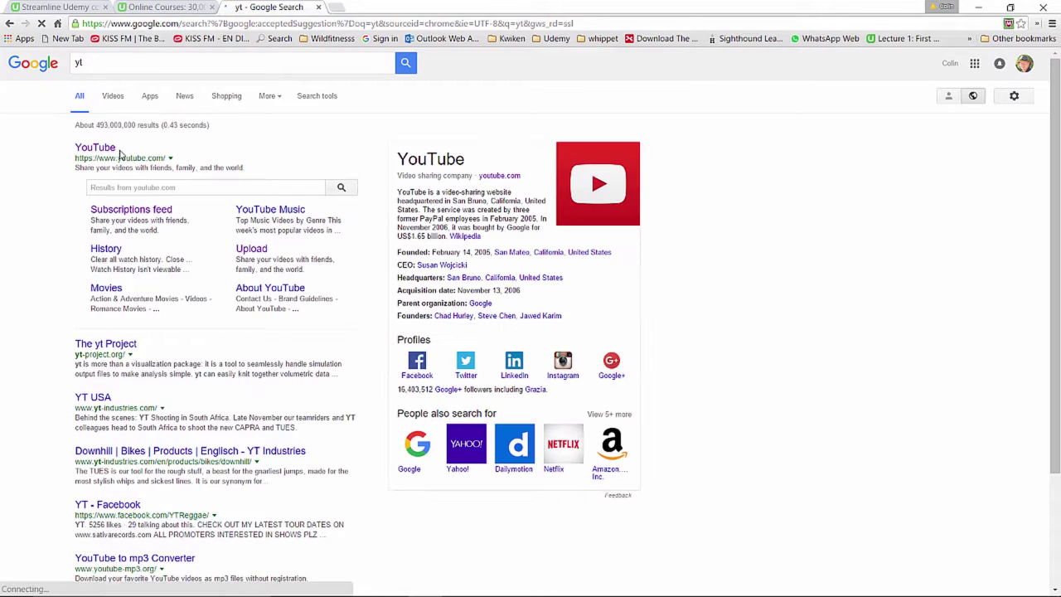
pyautogui.click(101, 147)
# Step: Copy the address of the Udemy courses page and return to the mind map in XMind
pyautogui.hotkey('ctrl', 'shift', 'Tab')
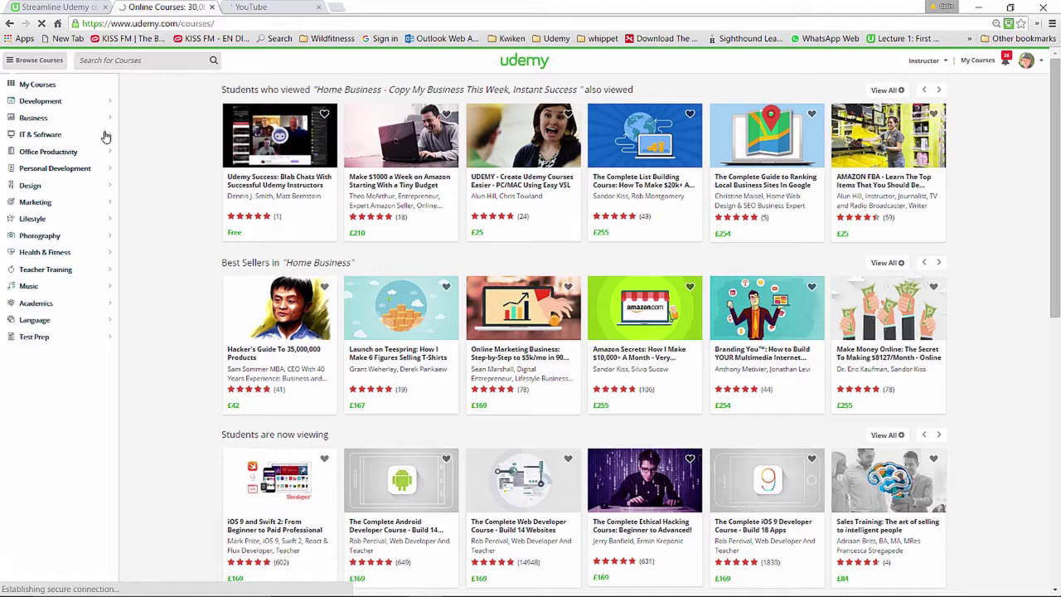
pyautogui.click(236, 23)
pyautogui.hotkey('ctrl', 'c')
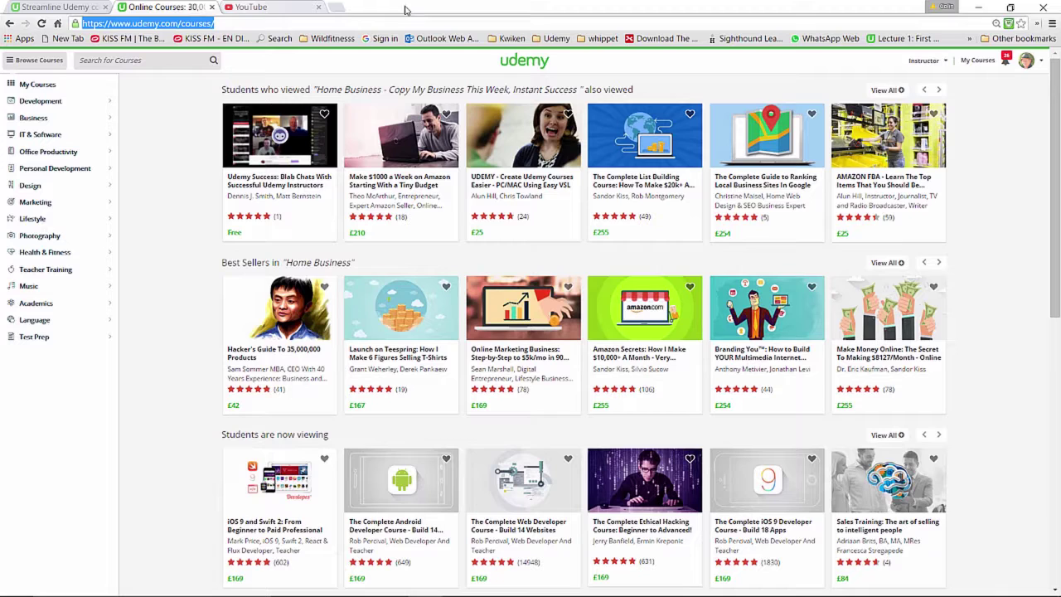
pyautogui.rightClick(929, 10)
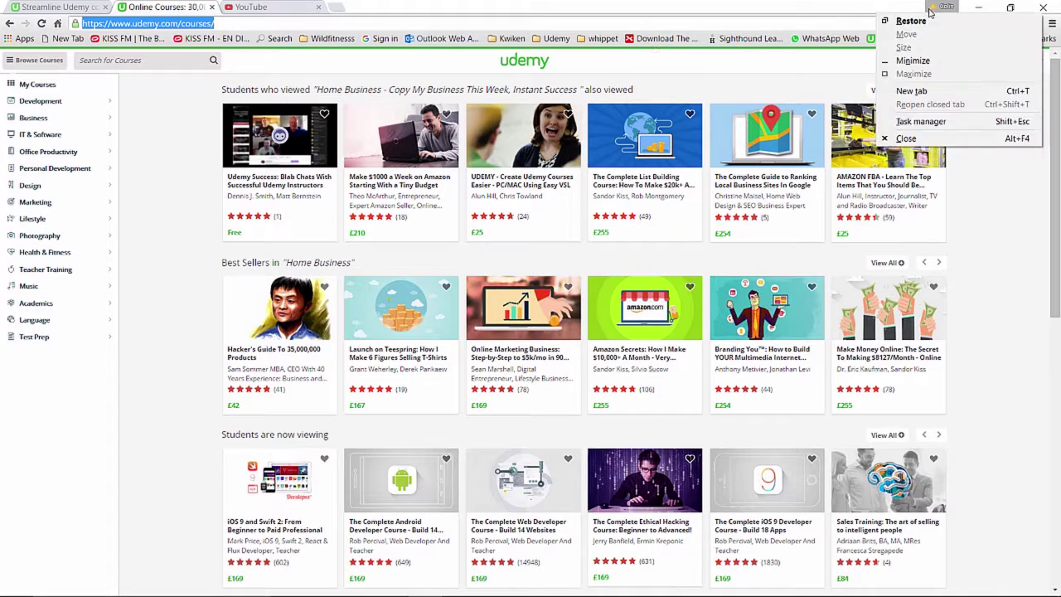
pyautogui.click(979, 12)
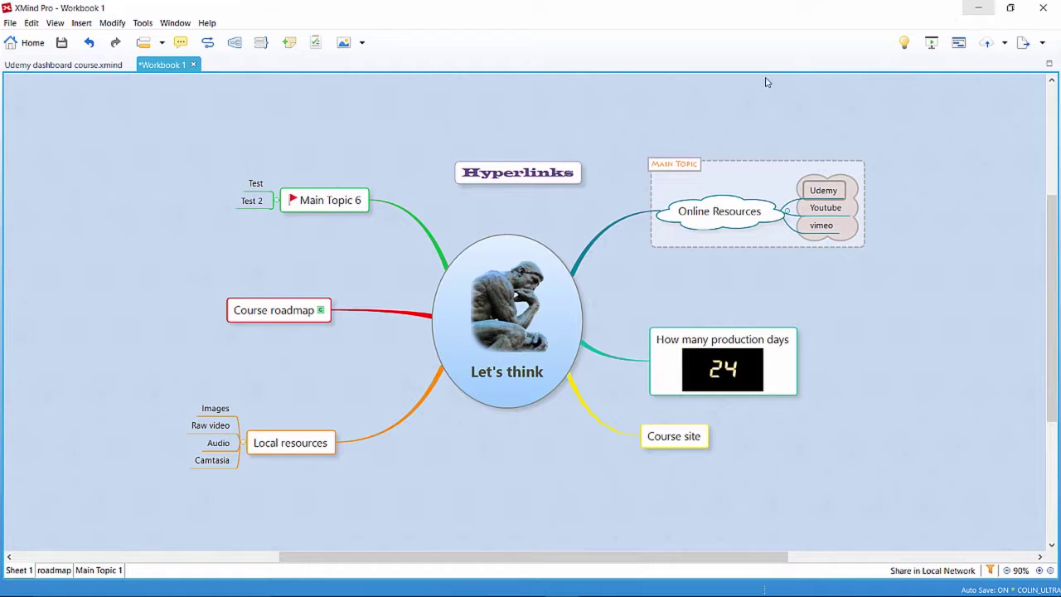
pyautogui.rightClick(831, 194)
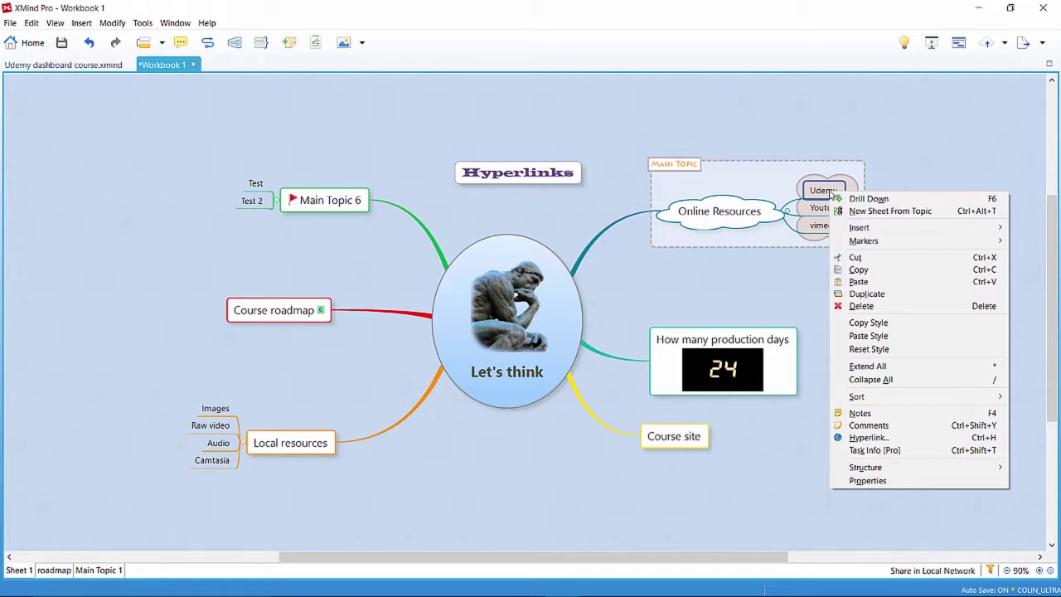
pyautogui.click(868, 437)
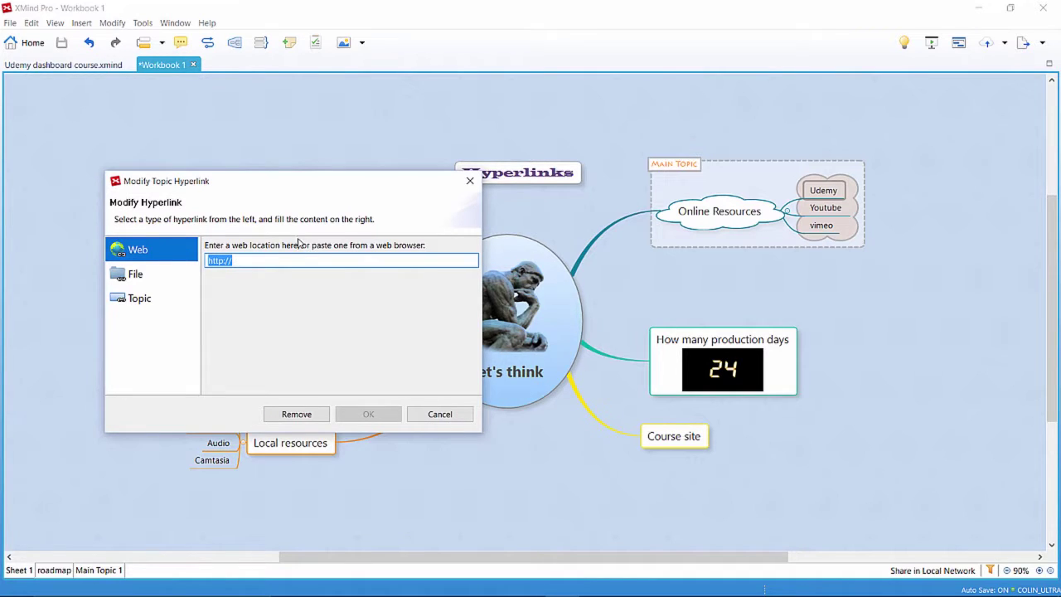
pyautogui.hotkey('ctrl', 'v')
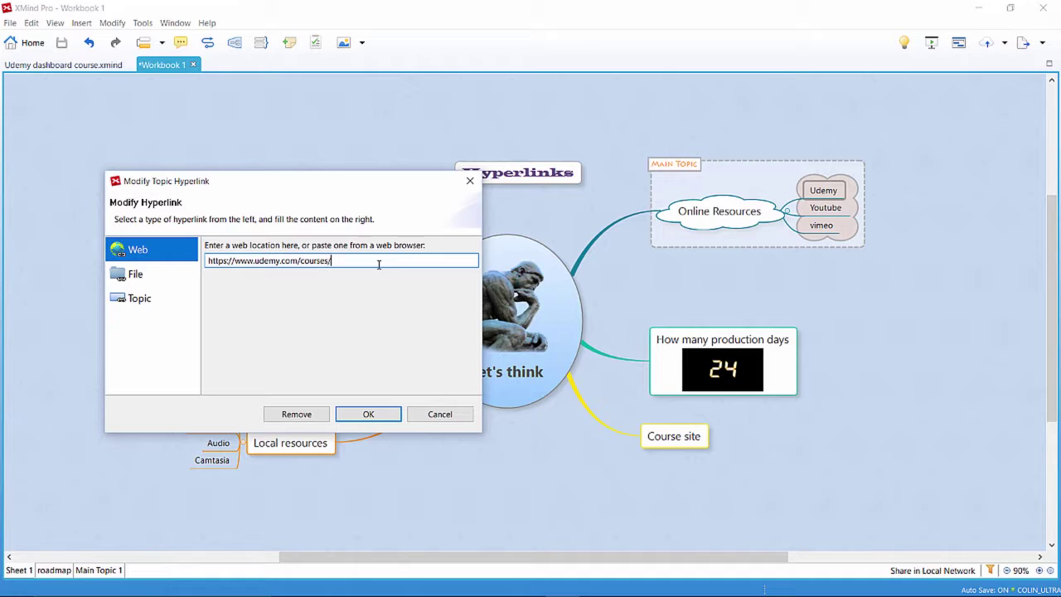
pyautogui.click(383, 417)
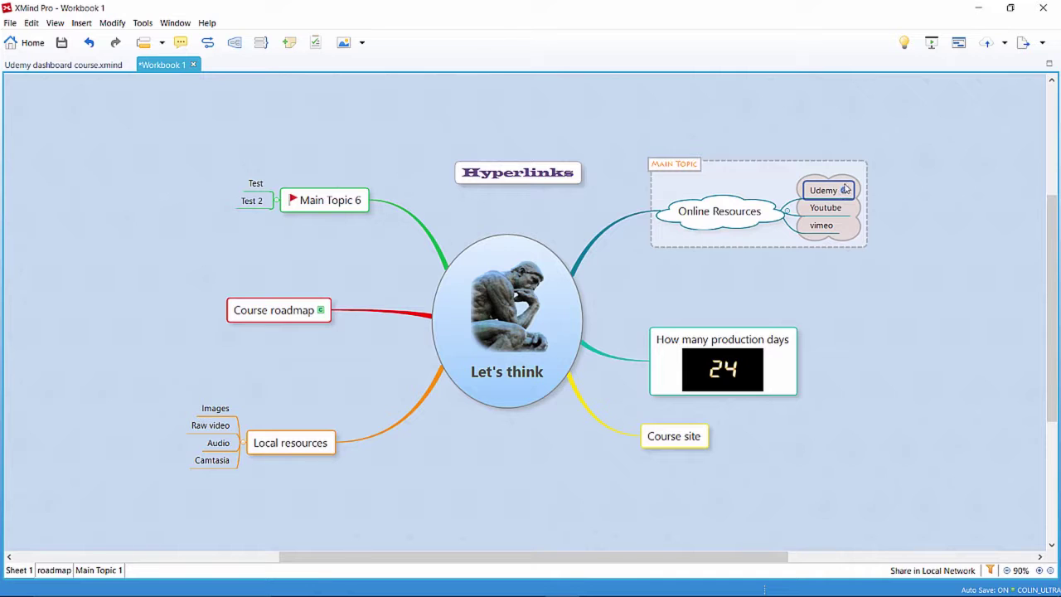
# Step: Select the Youtube subtopic, copy the YouTube home page address from Chrome and return to XMind
pyautogui.click(825, 207)
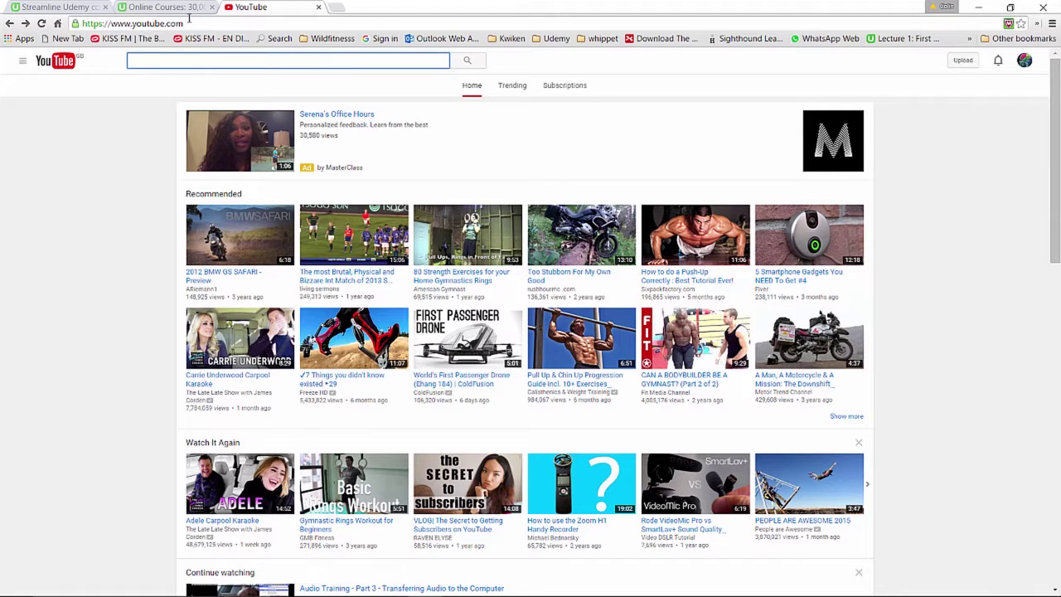
pyautogui.click(149, 23)
pyautogui.hotkey('ctrl', 'c')
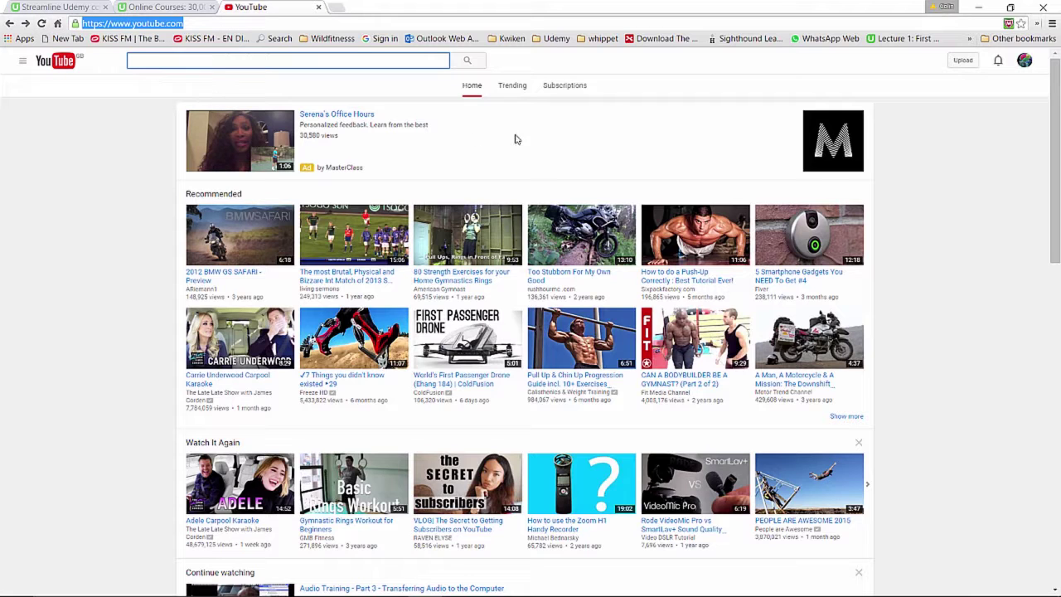
pyautogui.click(979, 8)
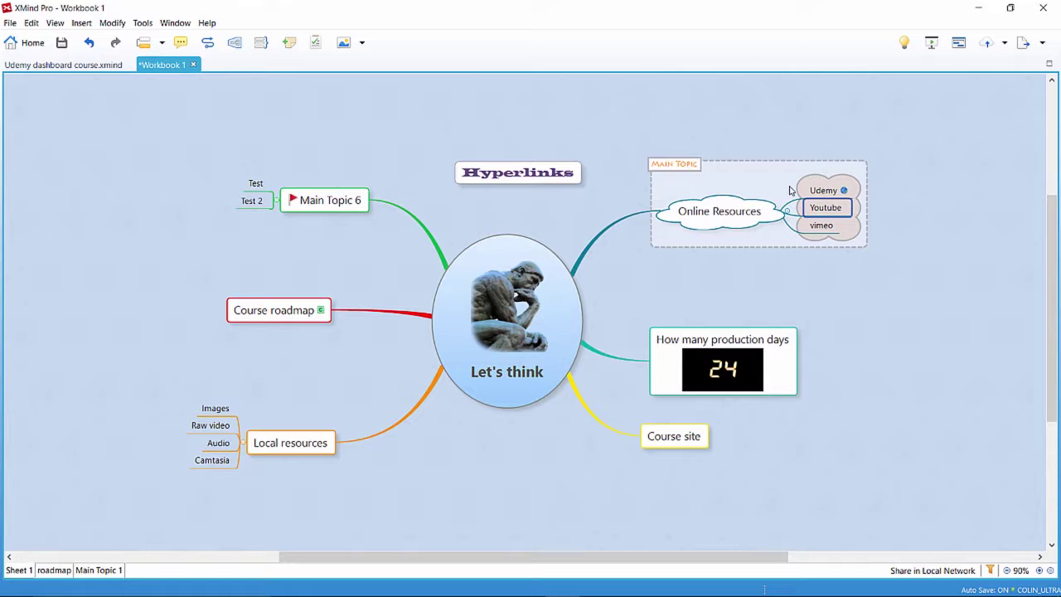
pyautogui.hotkey('ctrl', 'h')
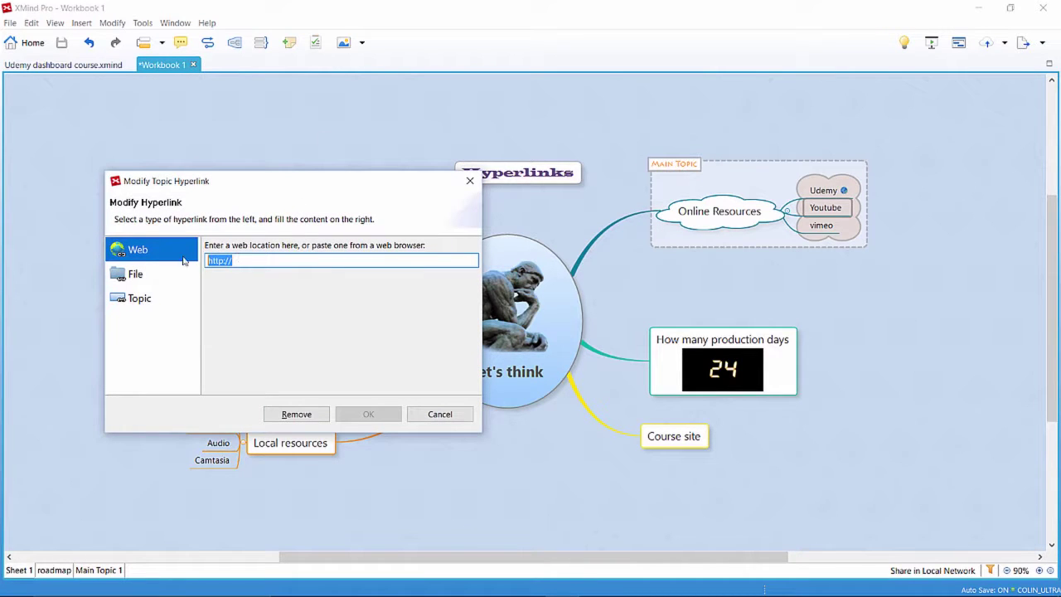
pyautogui.hotkey('ctrl', 'v')
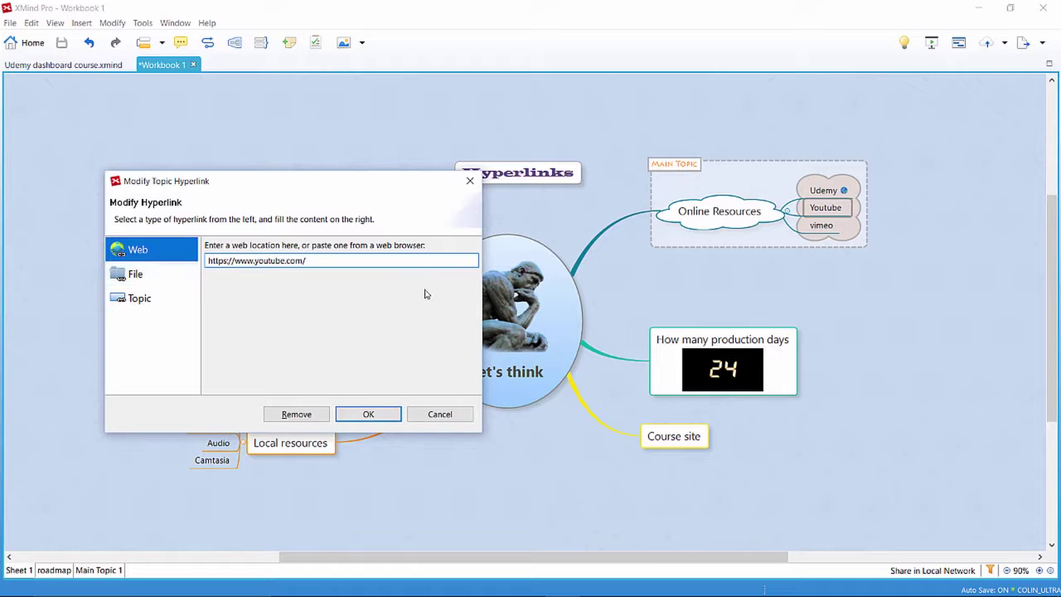
pyautogui.click(379, 415)
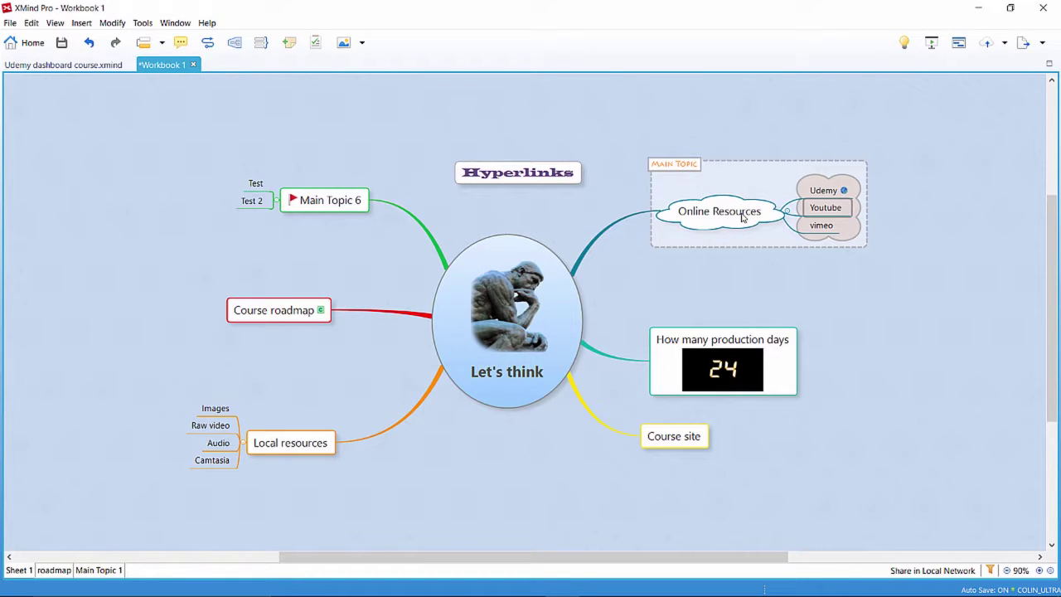
pyautogui.click(915, 166)
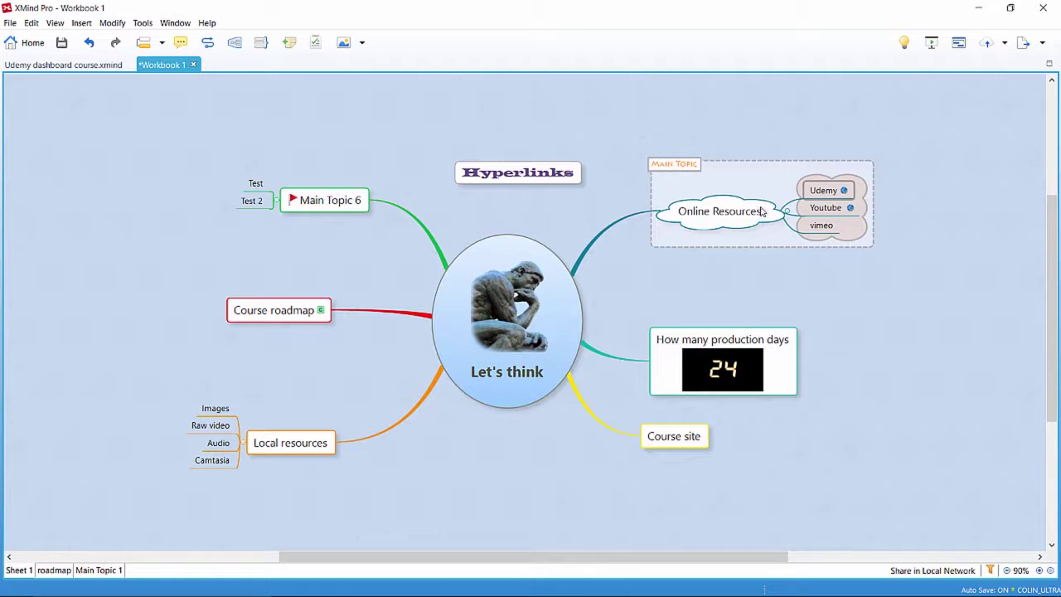
# Step: Test the Youtube subtopic's hyperlink, close the extra YouTube and Udemy courses tabs, and return to XMind
pyautogui.click(849, 207)
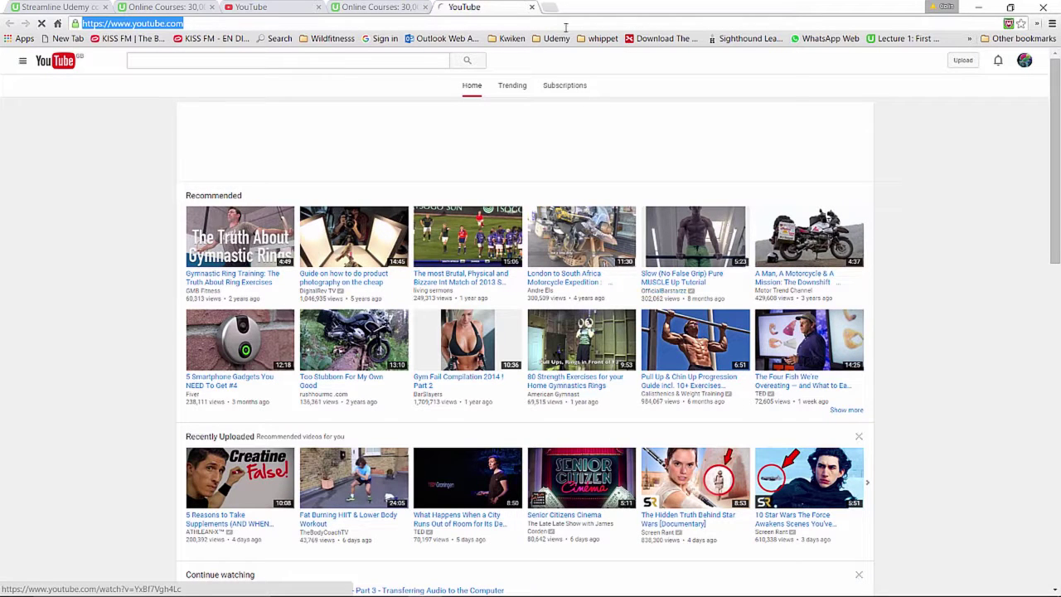
pyautogui.click(532, 7)
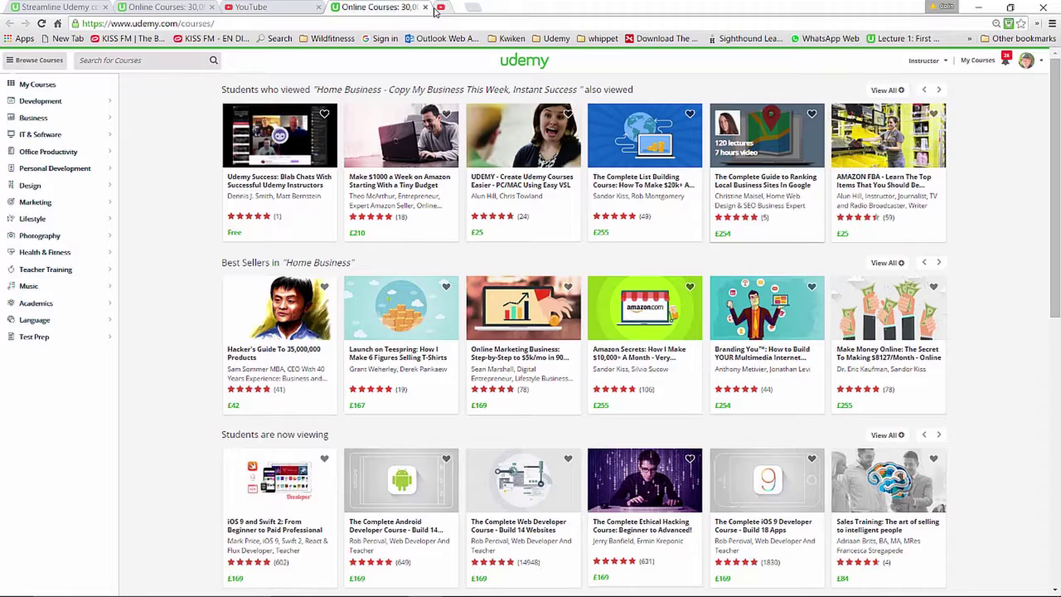
pyautogui.click(424, 7)
pyautogui.click(318, 8)
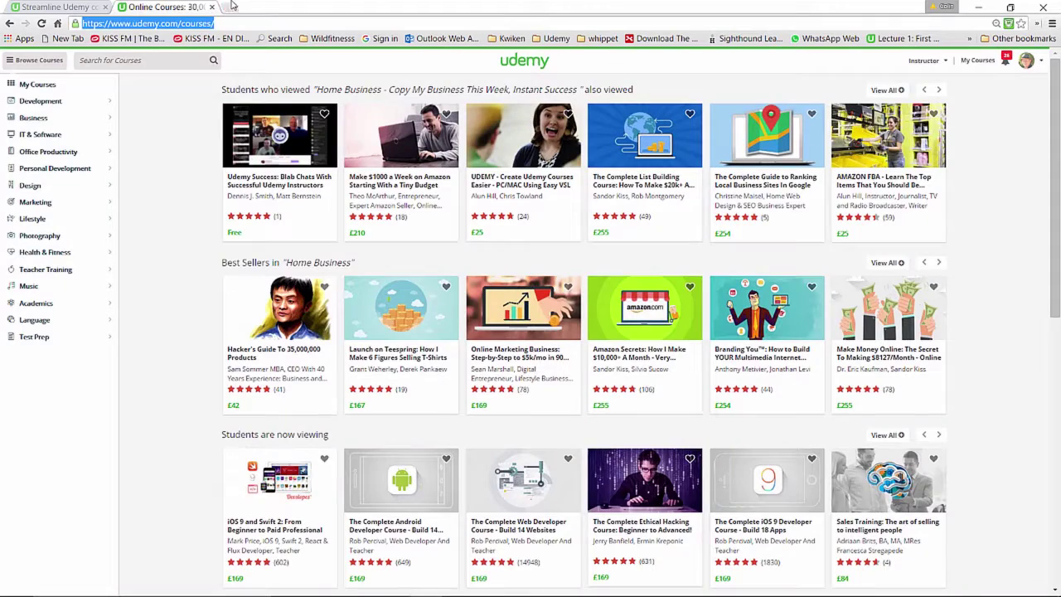
pyautogui.click(212, 7)
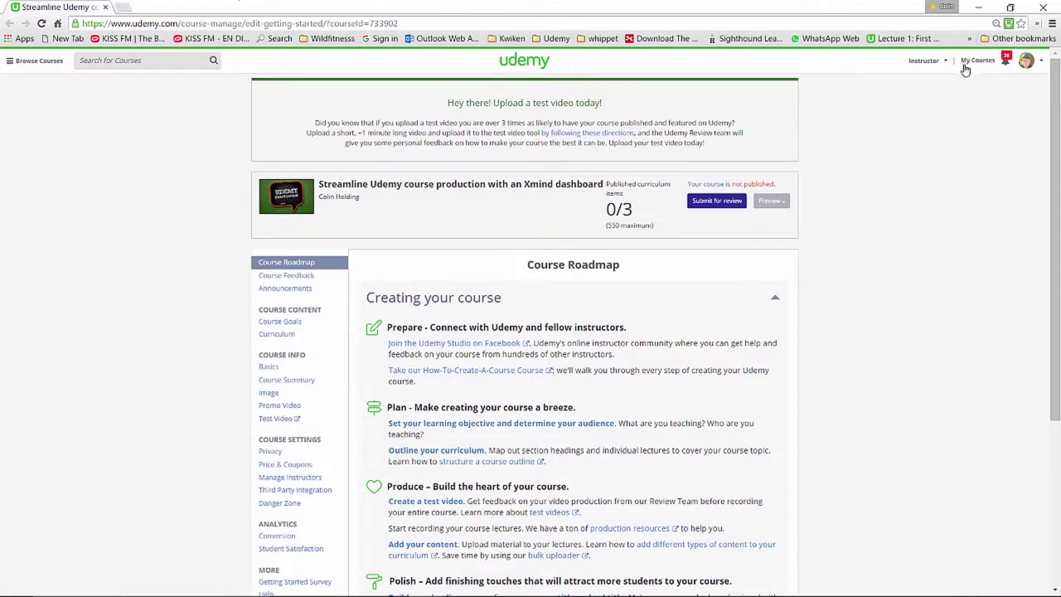
pyautogui.click(978, 6)
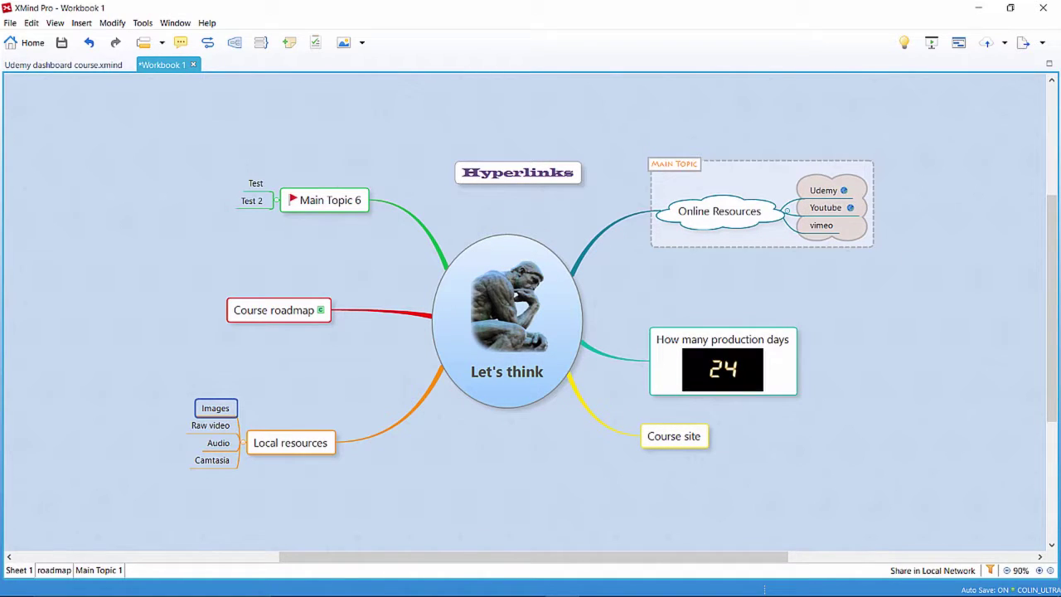
# Step: Copy the address of the Udemy course's management page in Chrome, then close the browser
pyautogui.click(424, 583)
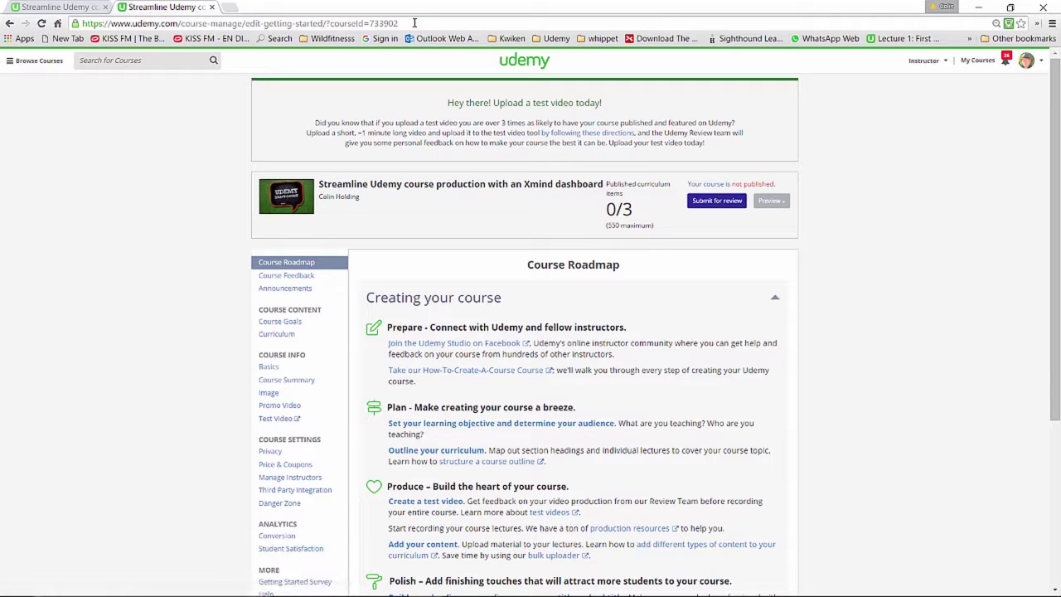
pyautogui.moveTo(394, 23); pyautogui.dragTo(83, 38)
pyautogui.hotkey('ctrl', 'c')
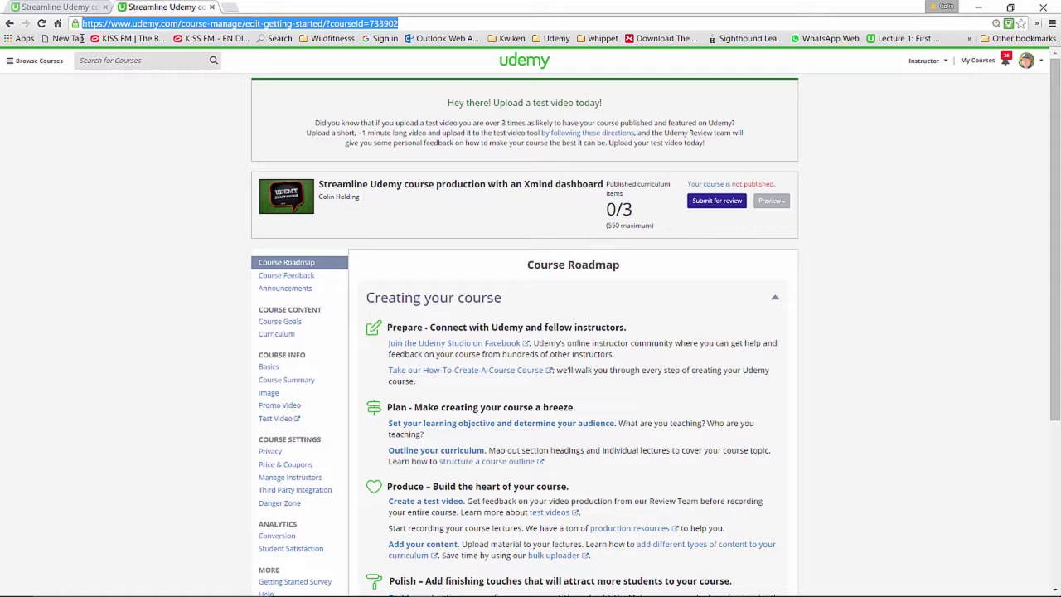
pyautogui.click(205, 91)
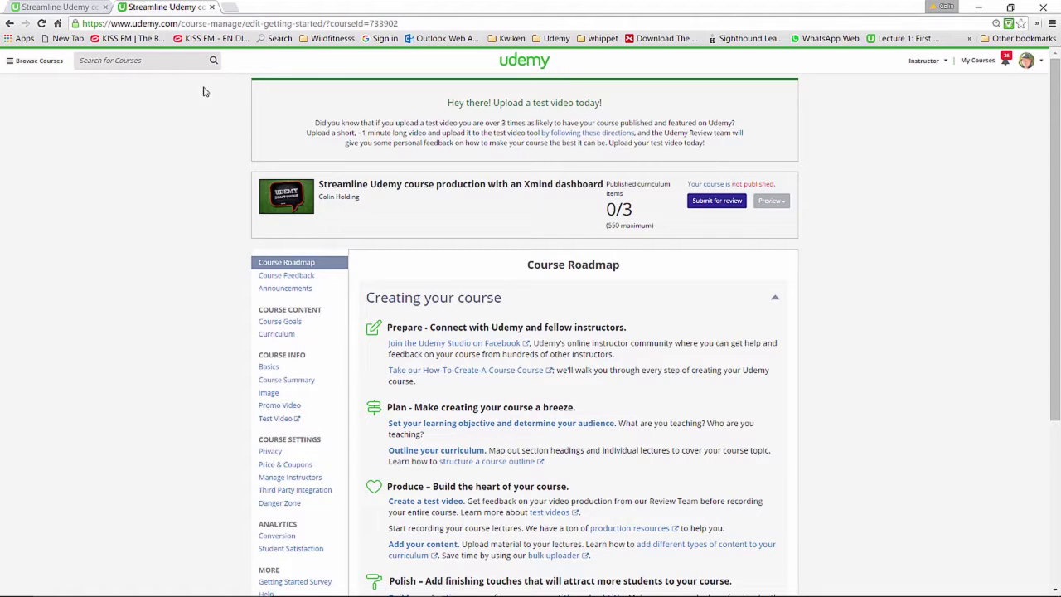
pyautogui.click(212, 6)
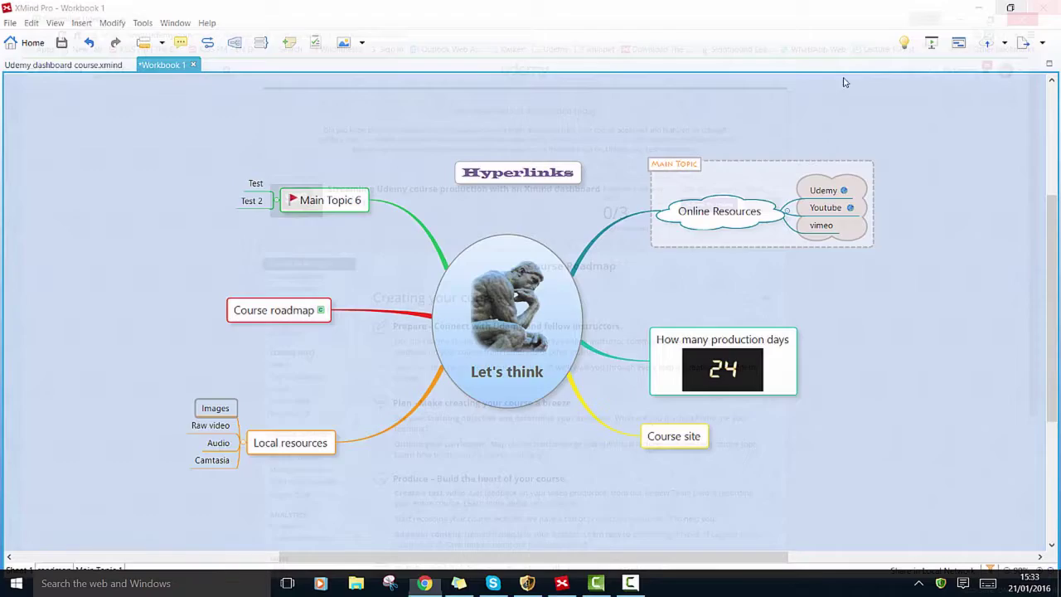
pyautogui.click(1042, 7)
# Step: Add a web hyperlink to the copied Udemy course management page on the Course site topic, test it and close the browser
pyautogui.click(655, 436)
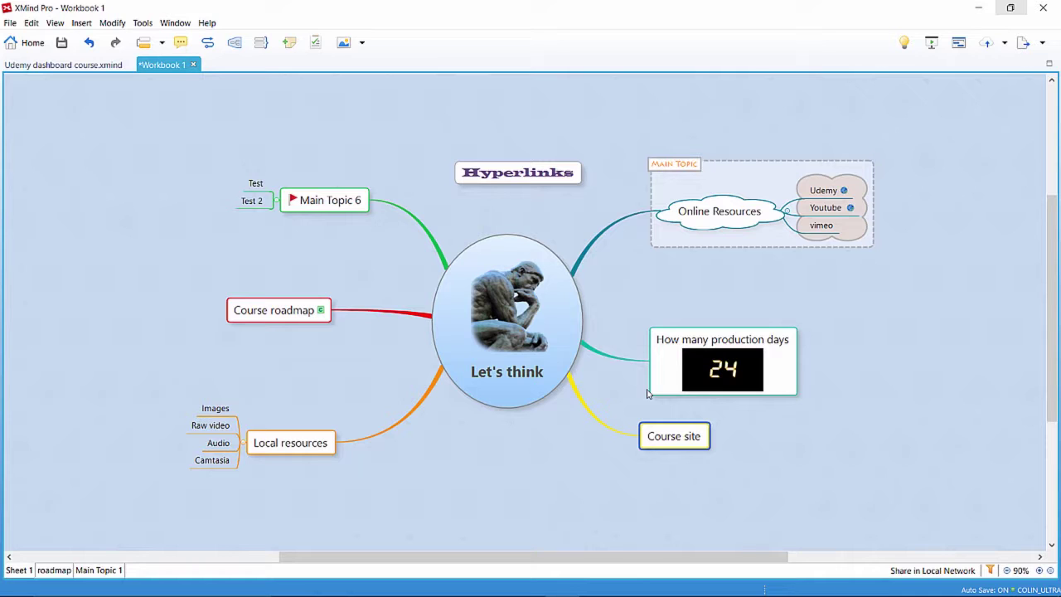
pyautogui.hotkey('ctrl', 'h')
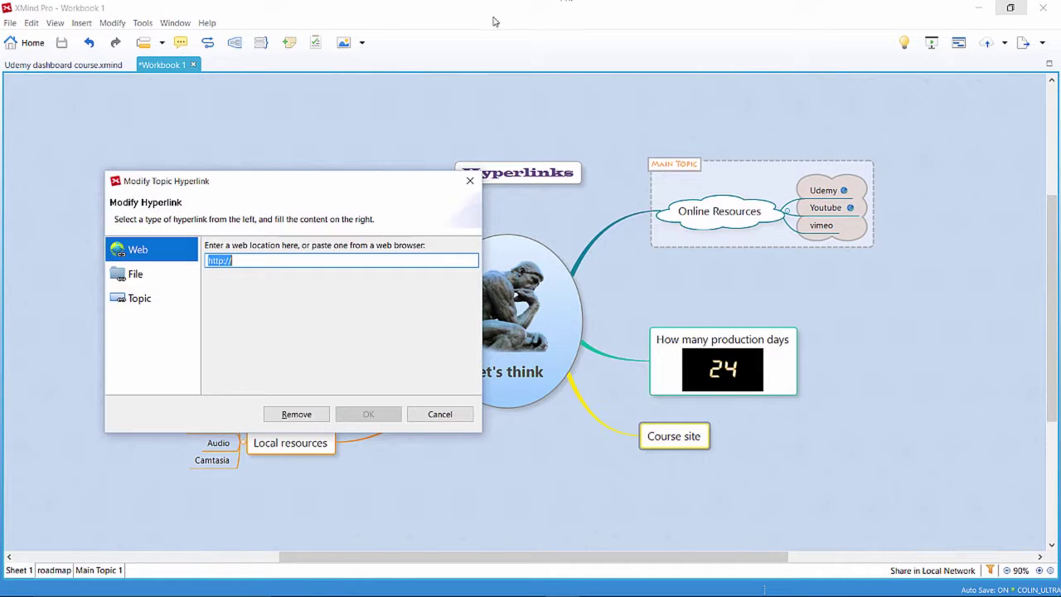
pyautogui.hotkey('ctrl', 'v')
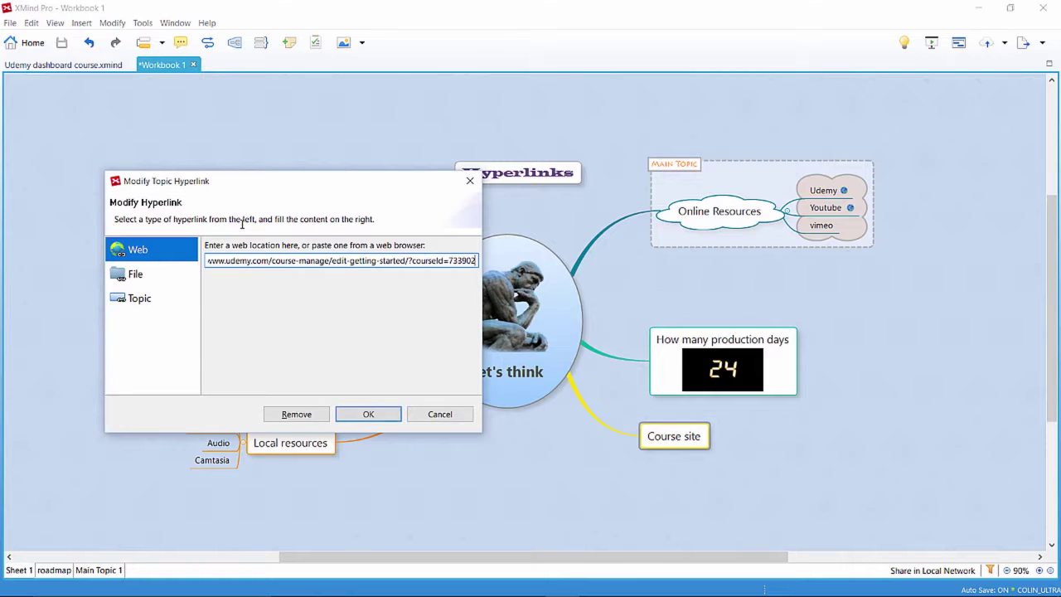
pyautogui.click(387, 421)
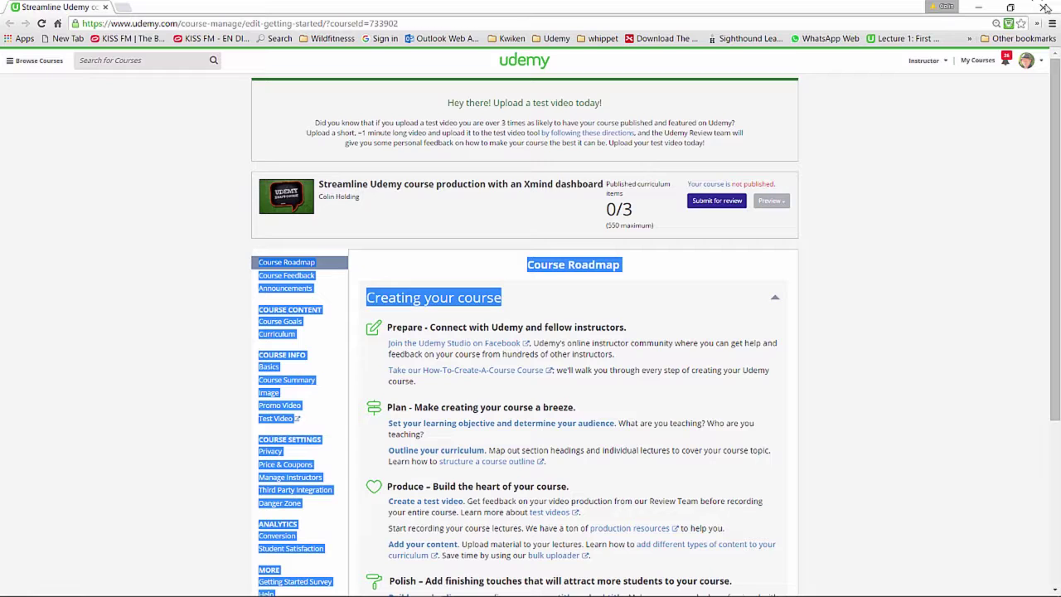
pyautogui.hotkey('ctrl', 'a')
pyautogui.click(1043, 7)
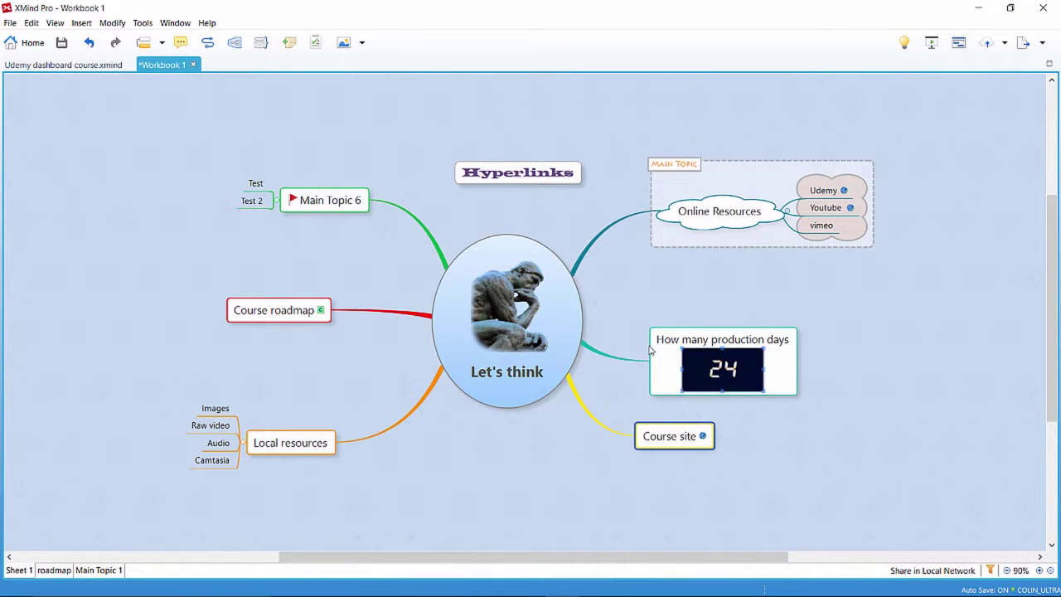
# Step: Add a relative file hyperlink on the Images subtopic under Local resources, pointing to the Images folder in Udemy creator dashboard xmind\Resources
pyautogui.click(290, 442)
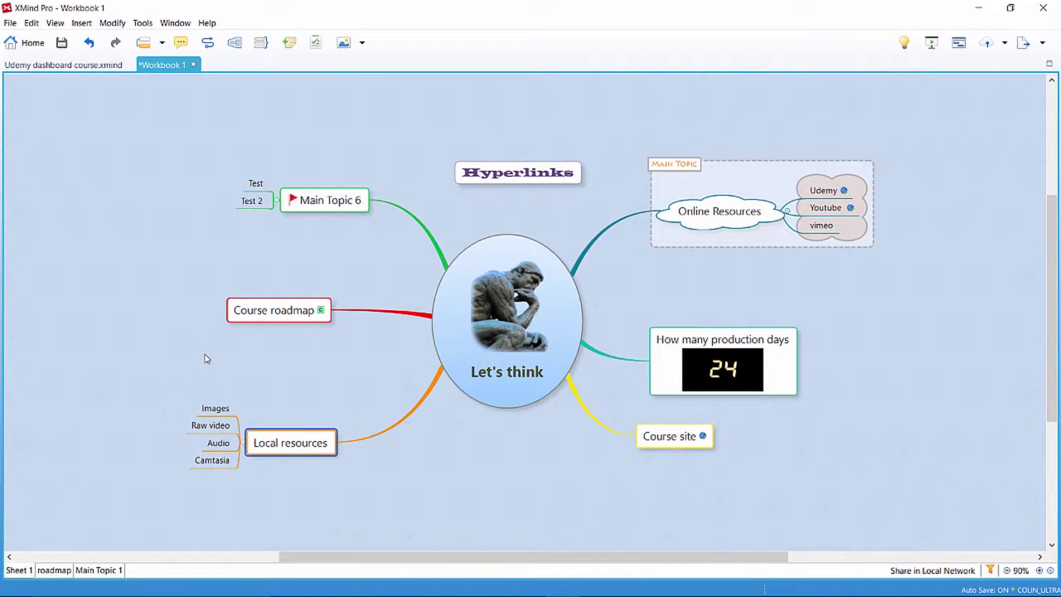
pyautogui.click(215, 408)
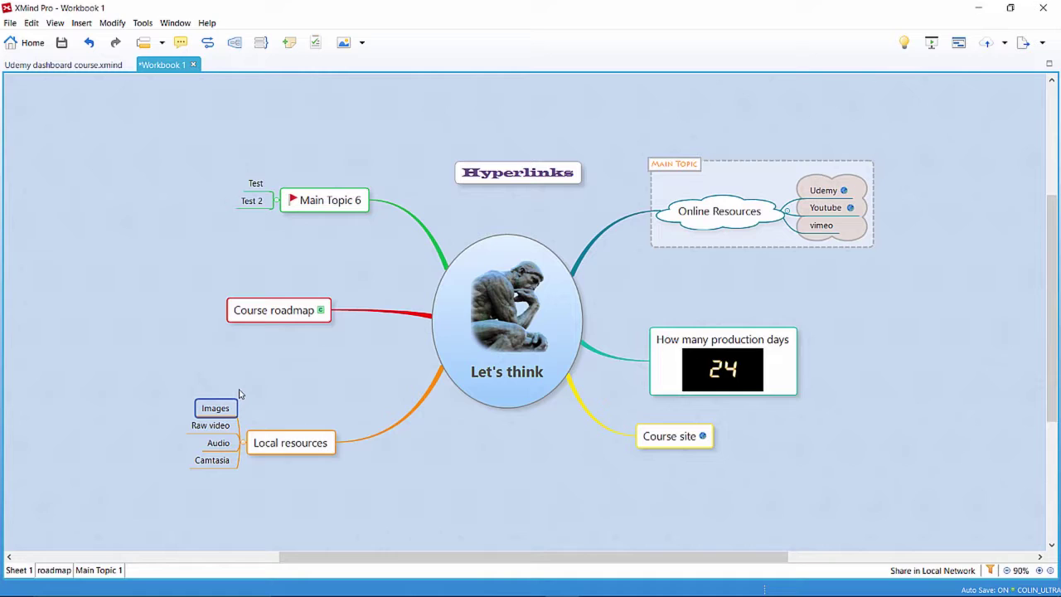
pyautogui.hotkey('ctrl', 'k')
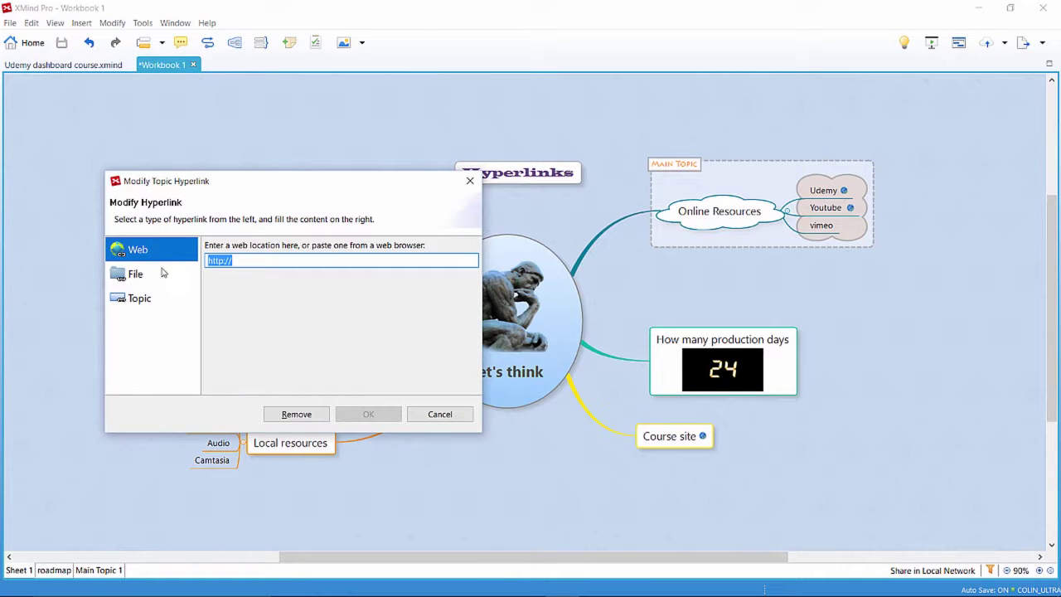
pyautogui.click(160, 274)
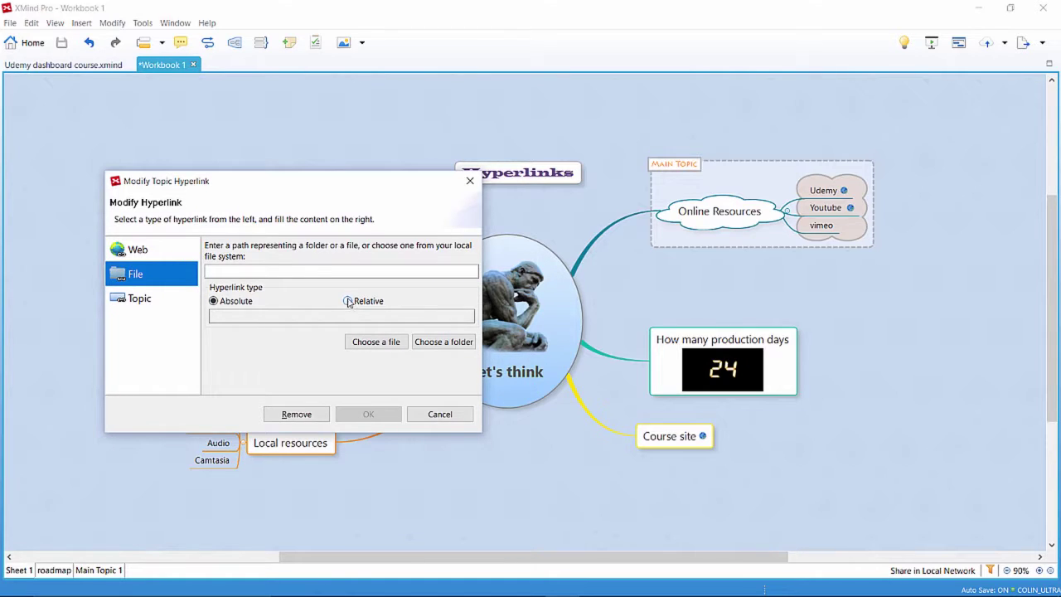
pyautogui.click(348, 302)
pyautogui.click(444, 342)
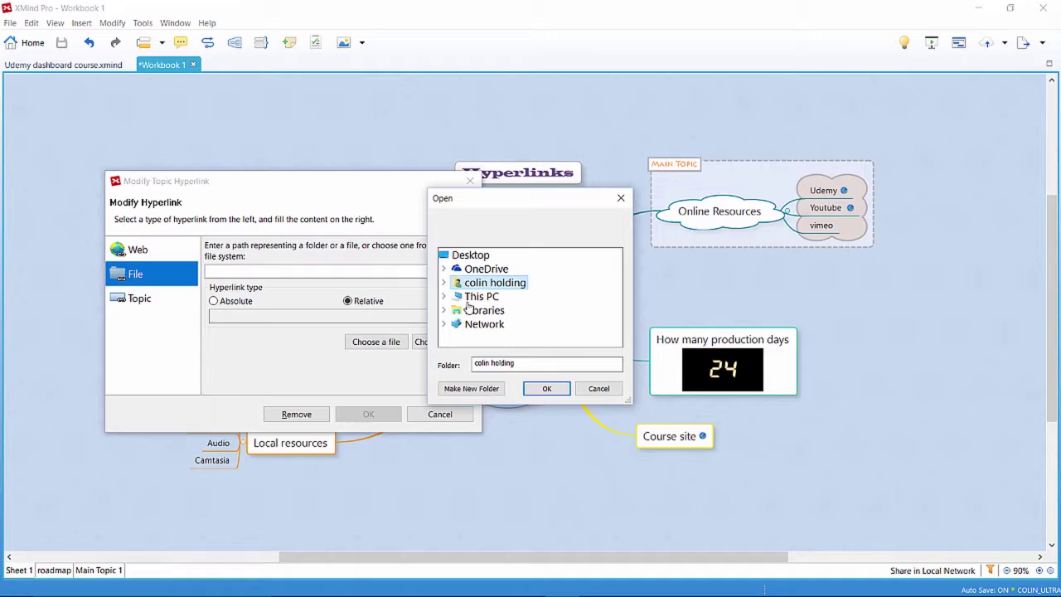
pyautogui.click(500, 311)
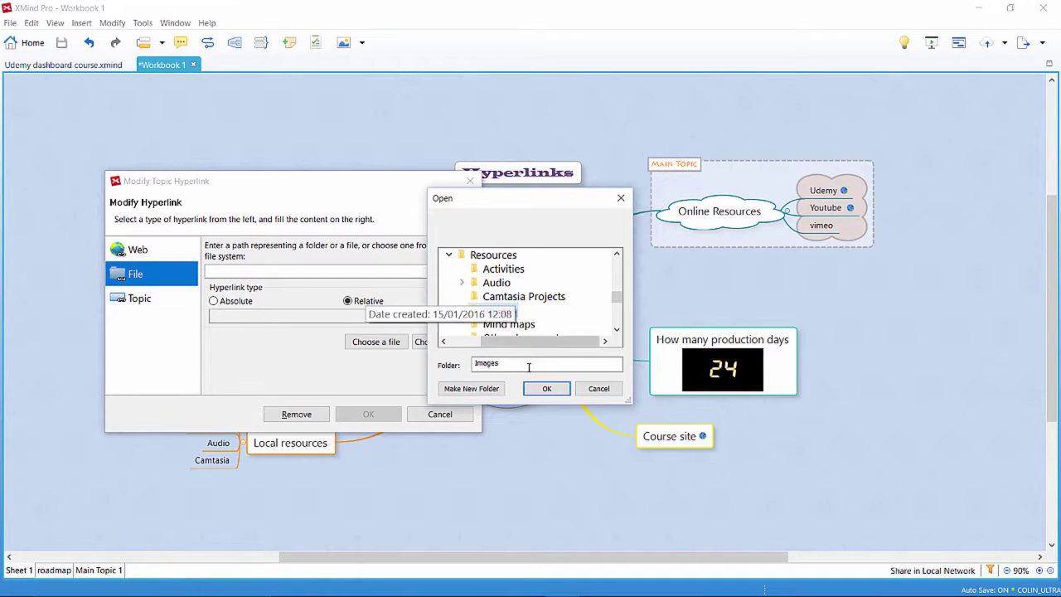
pyautogui.click(548, 389)
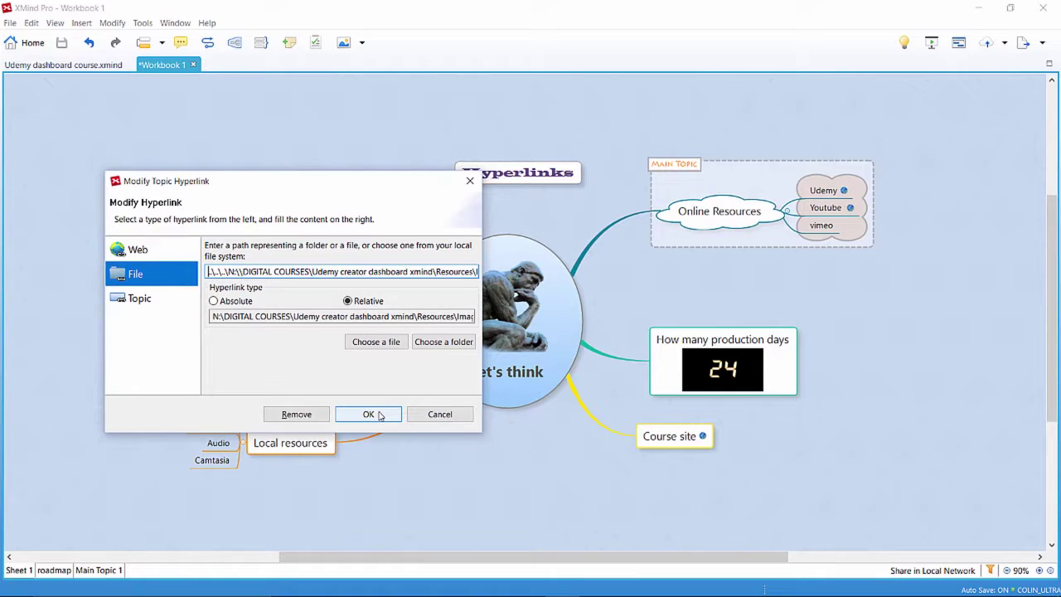
pyautogui.click(380, 415)
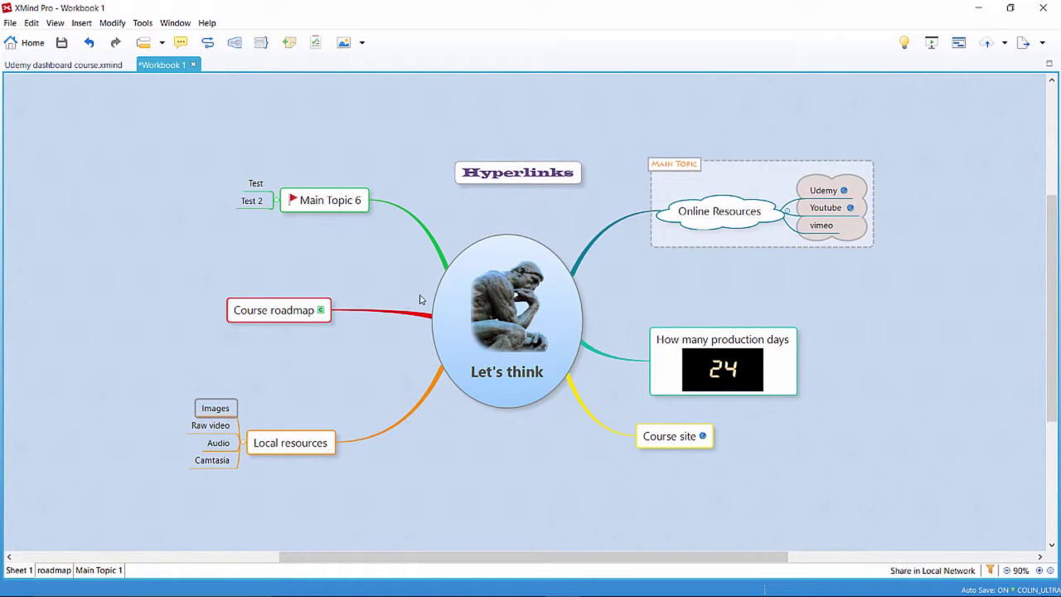
# Step: Test the Images subtopic's folder hyperlink and close the opened folder window
pyautogui.click(225, 408)
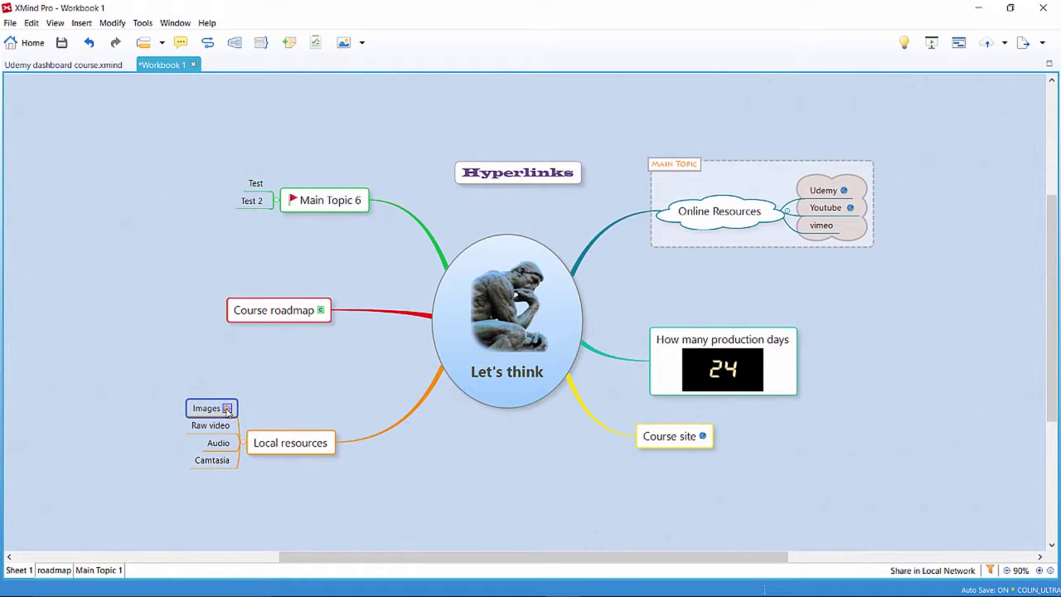
pyautogui.click(227, 409)
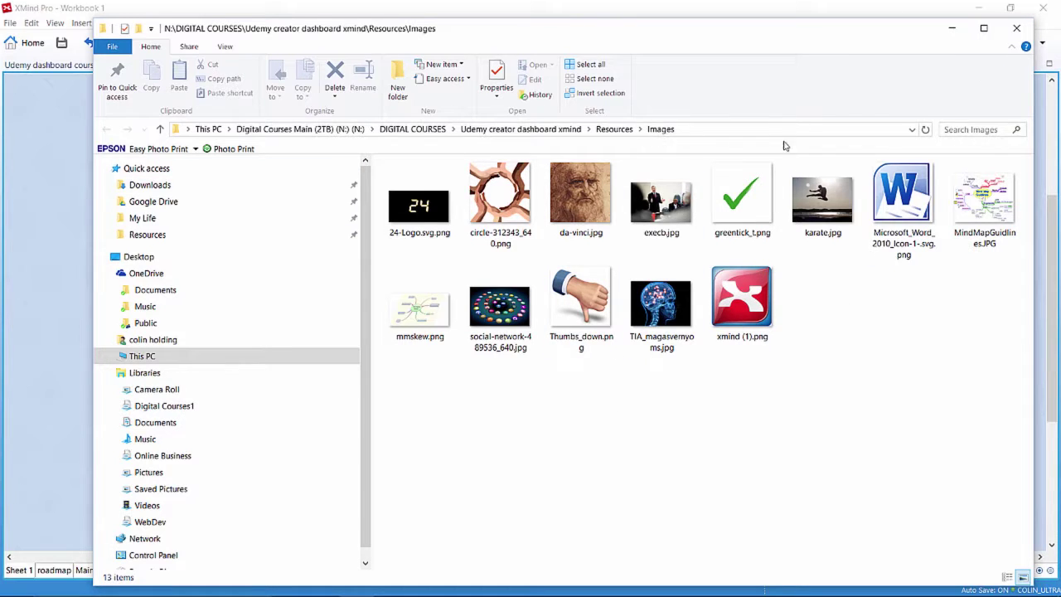
pyautogui.click(1016, 31)
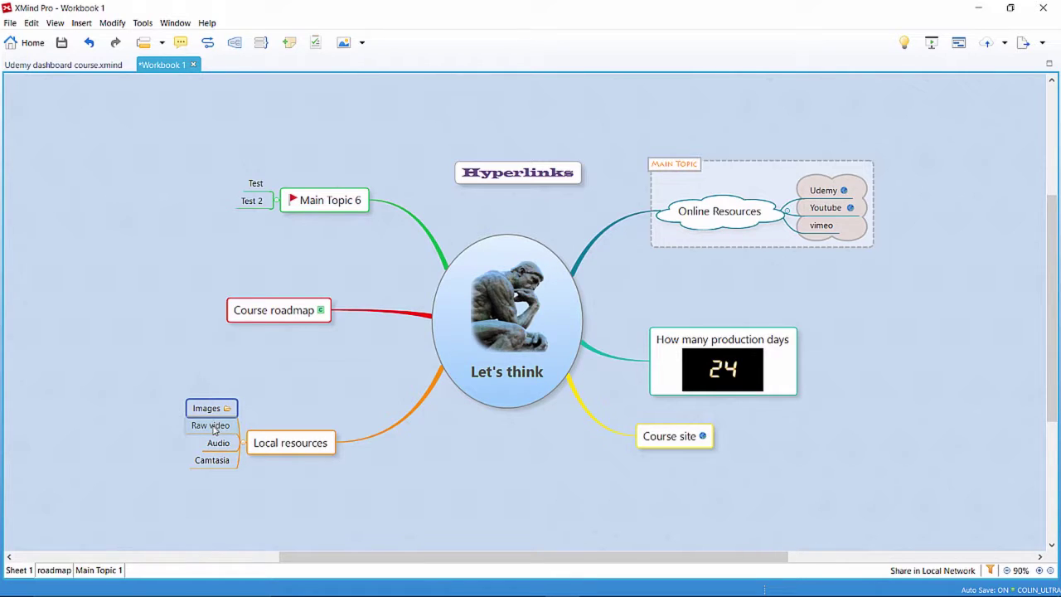
# Step: Add a relative file hyperlink on the Raw video subtopic, pointing to the Gopro folder inside RAW video files
pyautogui.click(217, 426)
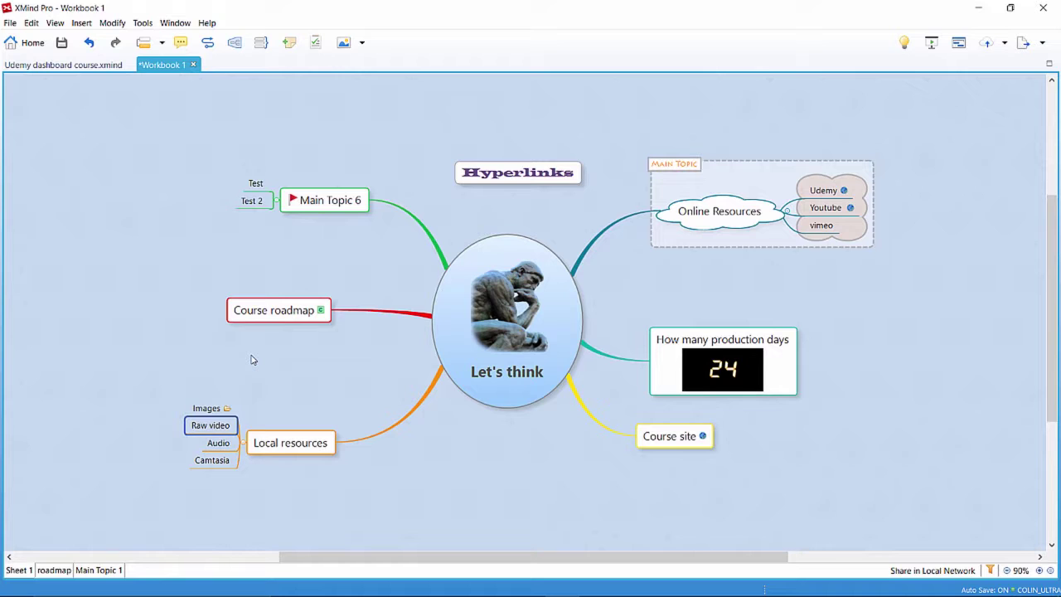
pyautogui.hotkey('ctrl', 'h')
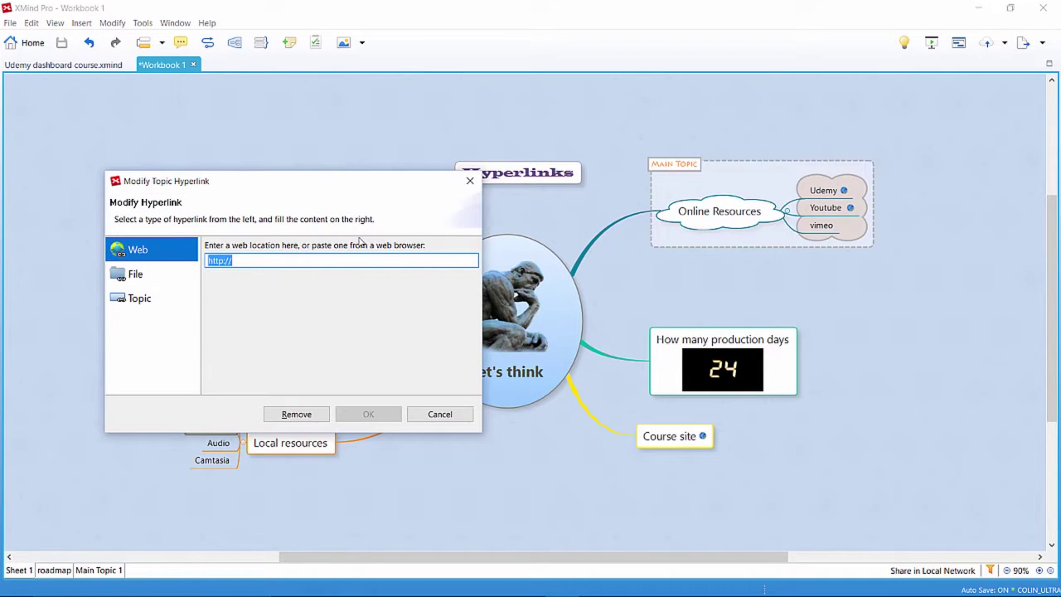
pyautogui.click(136, 274)
pyautogui.click(365, 300)
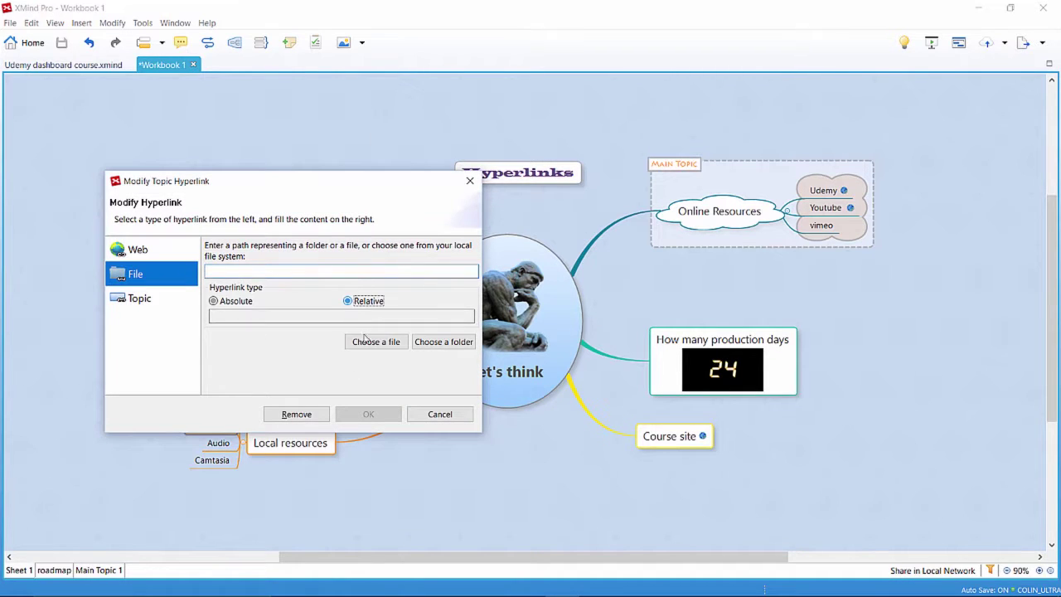
pyautogui.click(436, 339)
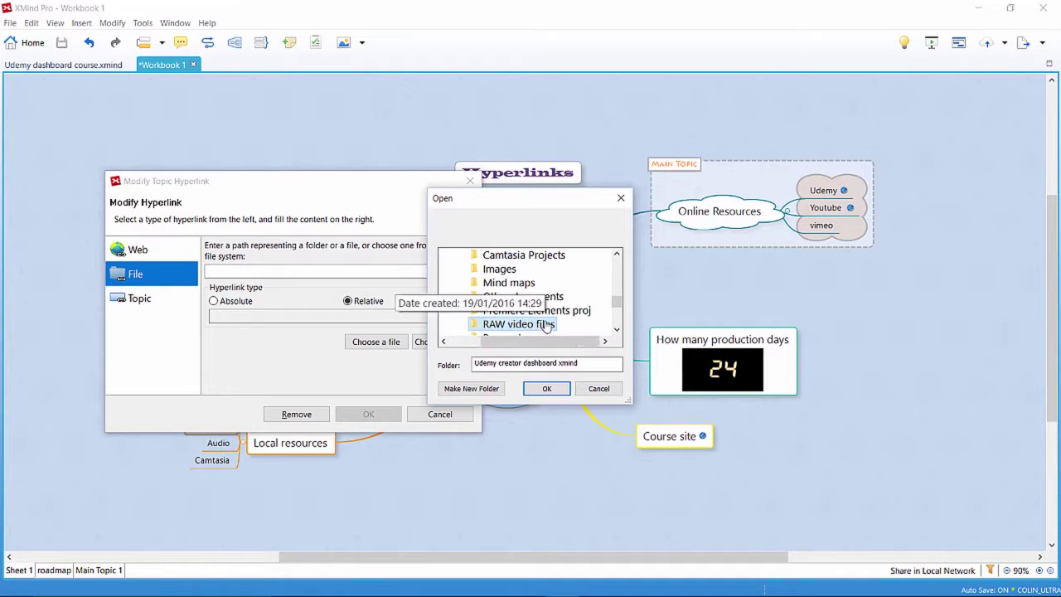
pyautogui.click(546, 325)
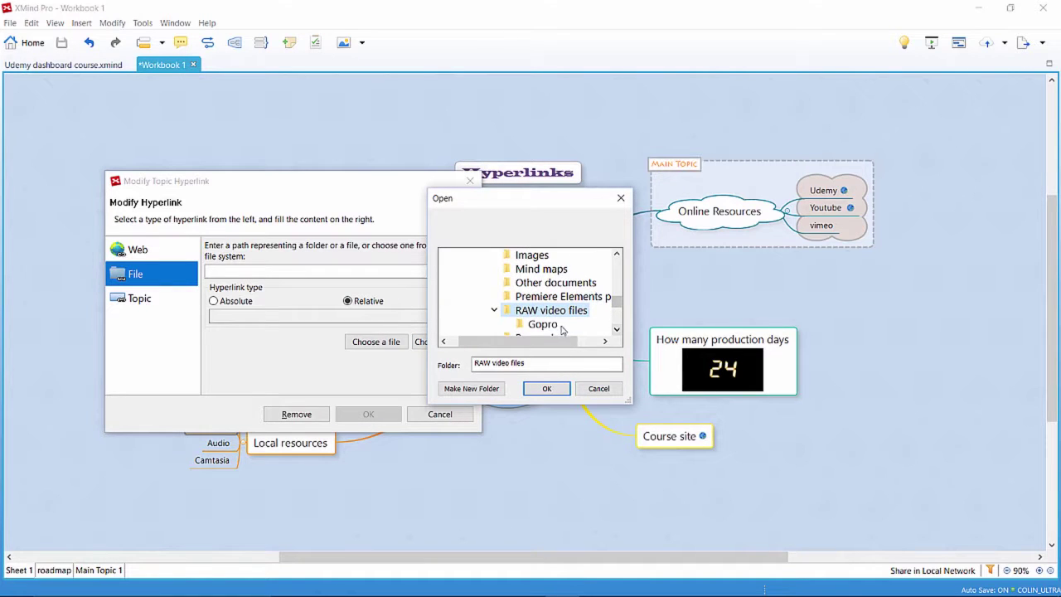
pyautogui.click(548, 325)
pyautogui.click(546, 388)
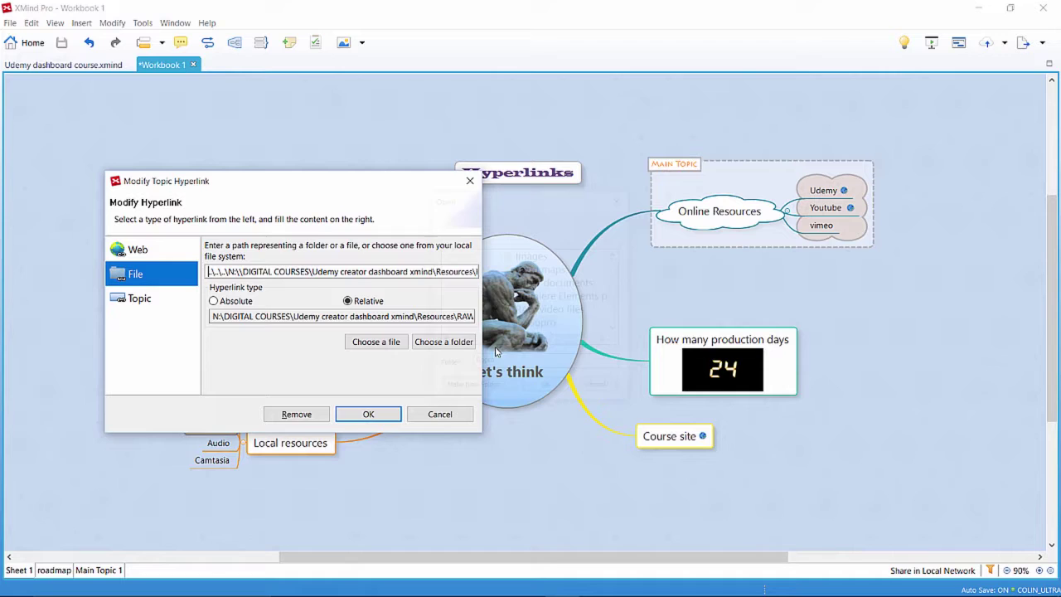
pyautogui.click(369, 415)
# Step: Test the Raw video subtopic's folder hyperlink, close the opened Gopro folder window and return to the map
pyautogui.click(228, 426)
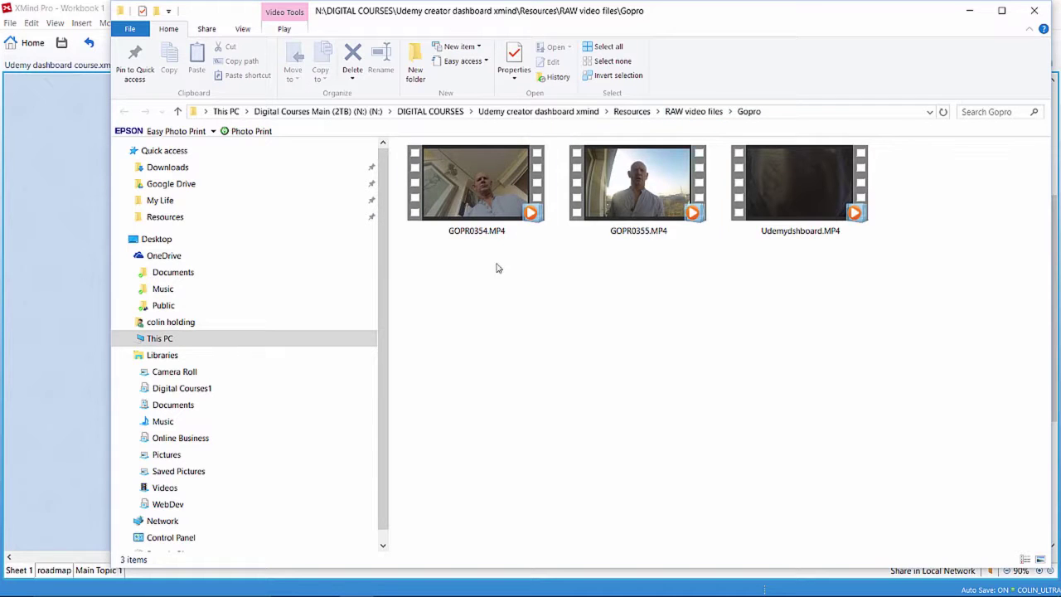
pyautogui.click(1033, 11)
pyautogui.click(219, 444)
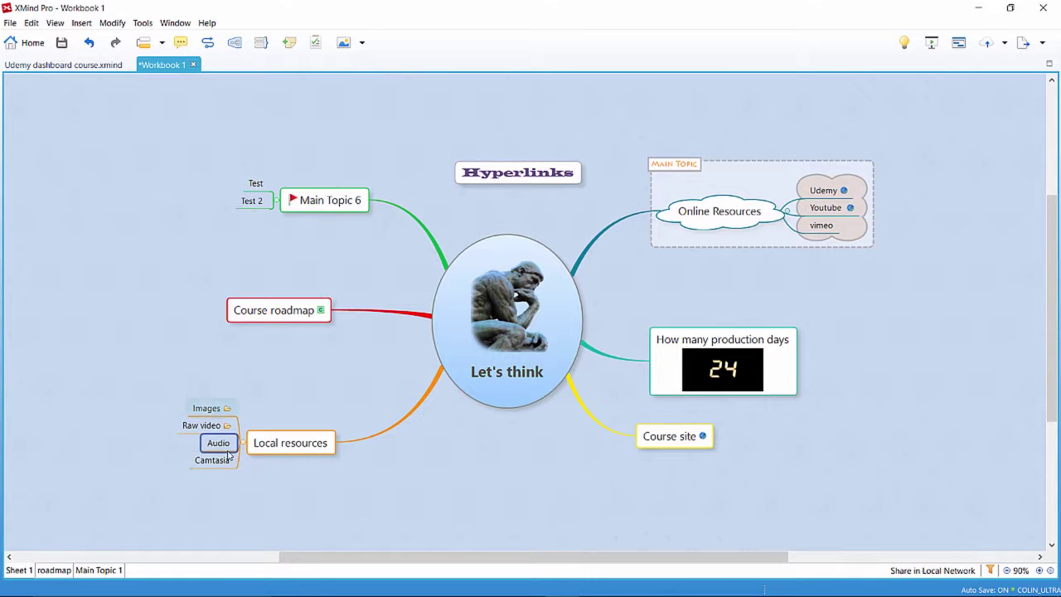
# Step: Add a relative file hyperlink on the Camtasia subtopic, pointing to createacourseudemy.trec in the Camtasia Projects folder under Resources
pyautogui.click(214, 468)
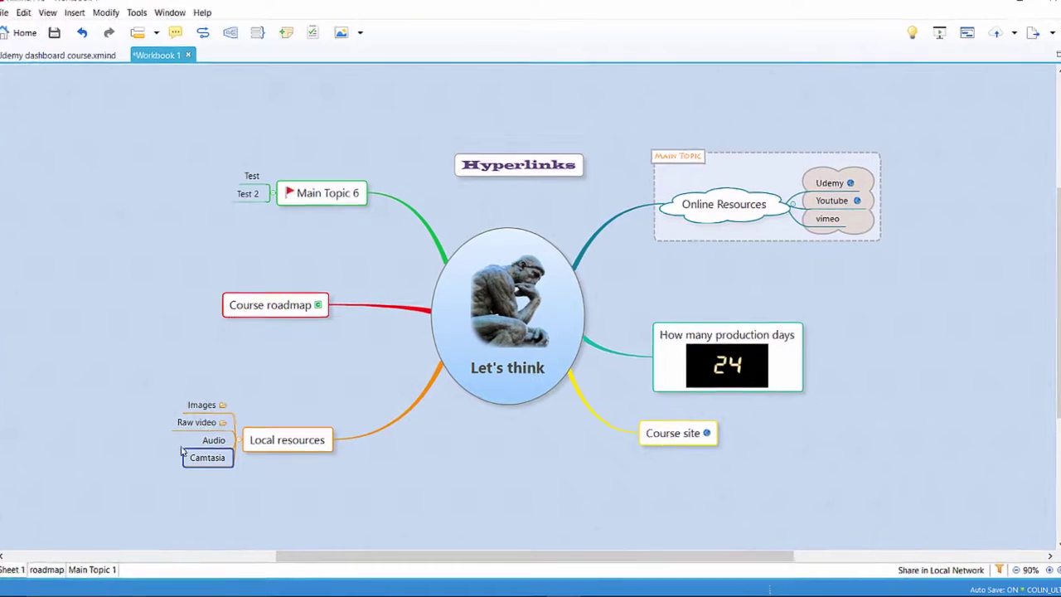
pyautogui.hotkey('ctrl', 'h')
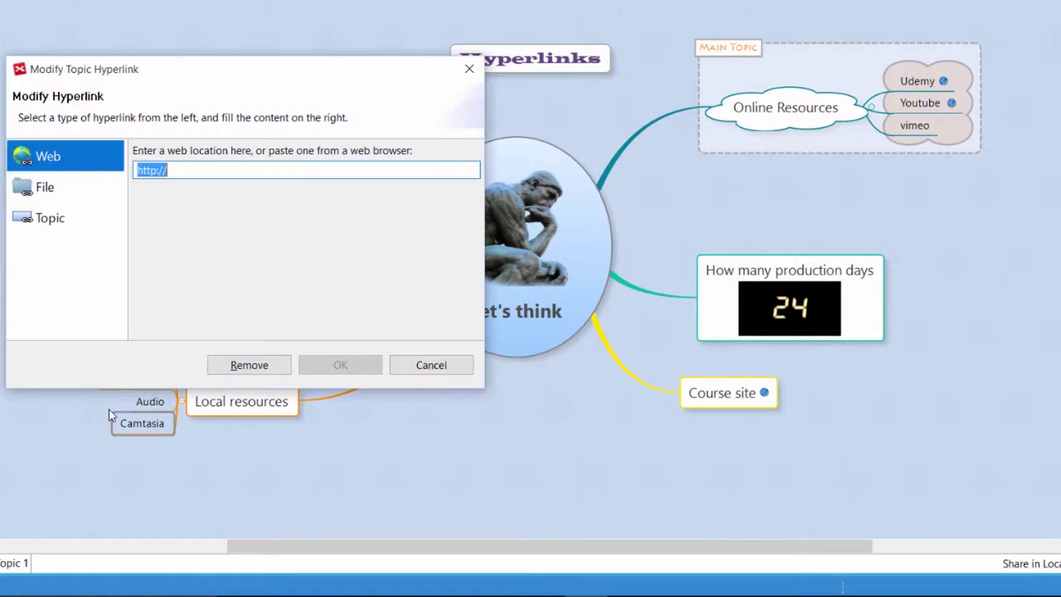
pyautogui.click(58, 188)
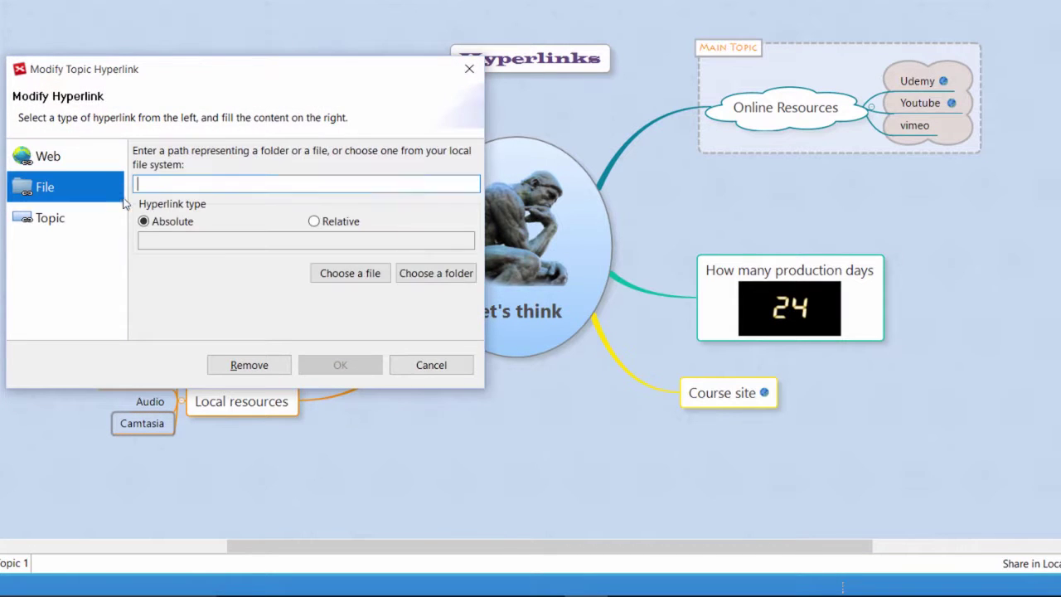
pyautogui.click(319, 221)
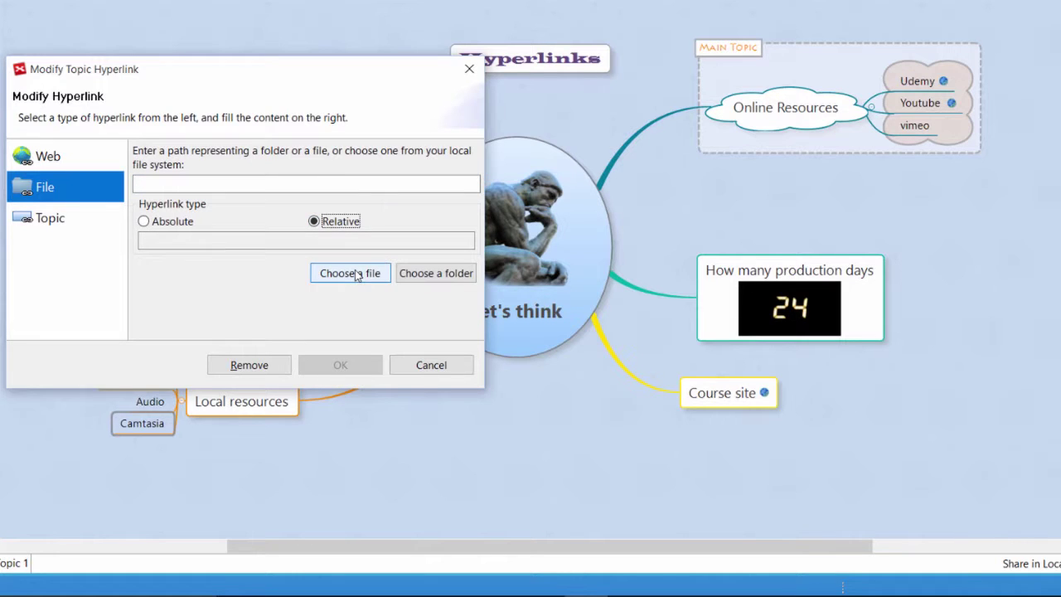
pyautogui.click(352, 273)
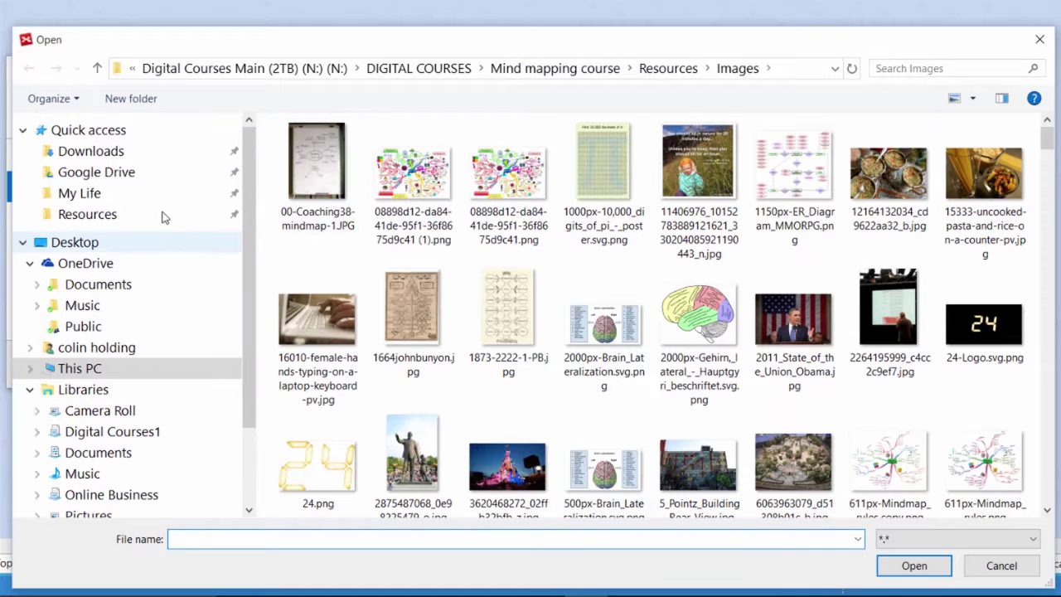
pyautogui.click(158, 219)
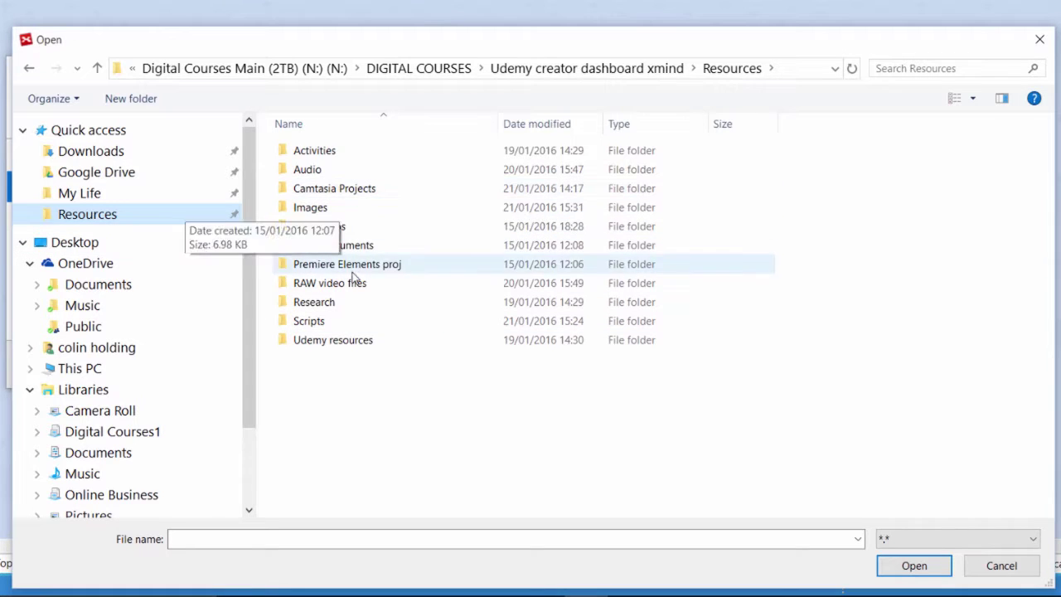
pyautogui.click(396, 188)
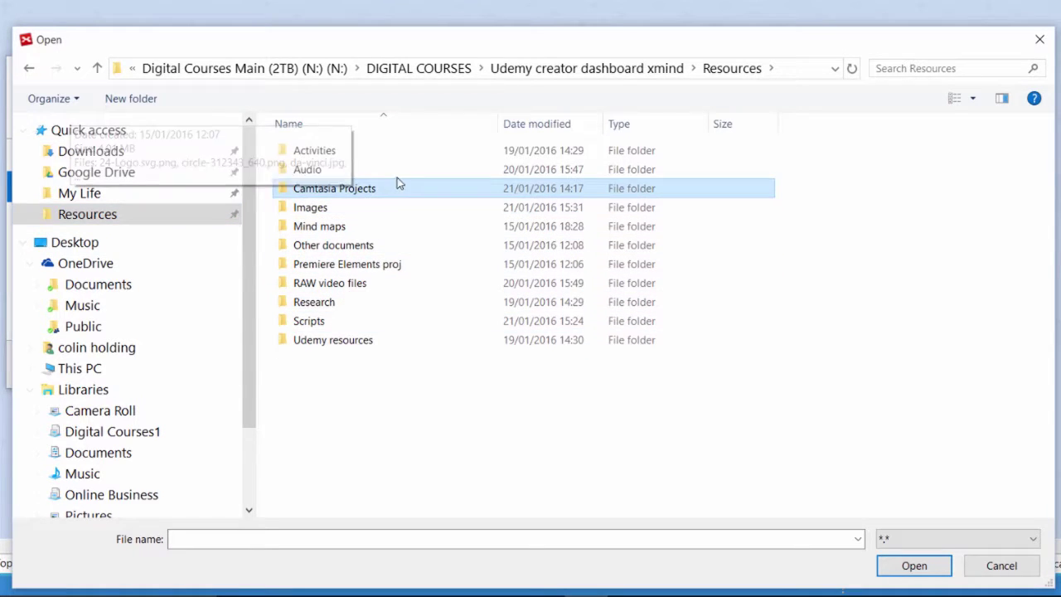
pyautogui.doubleClick(395, 189)
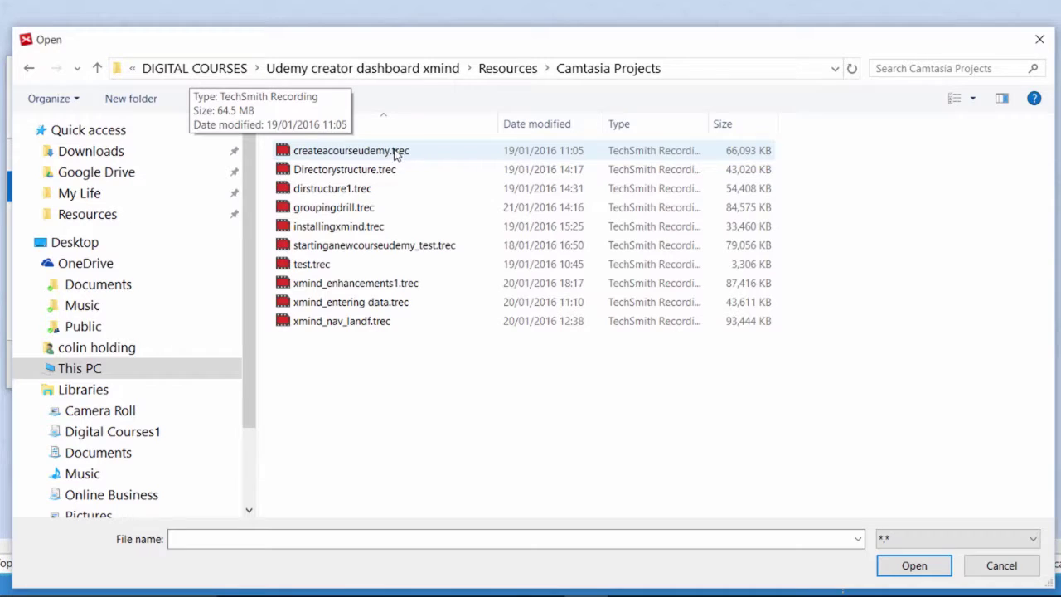
pyautogui.doubleClick(397, 151)
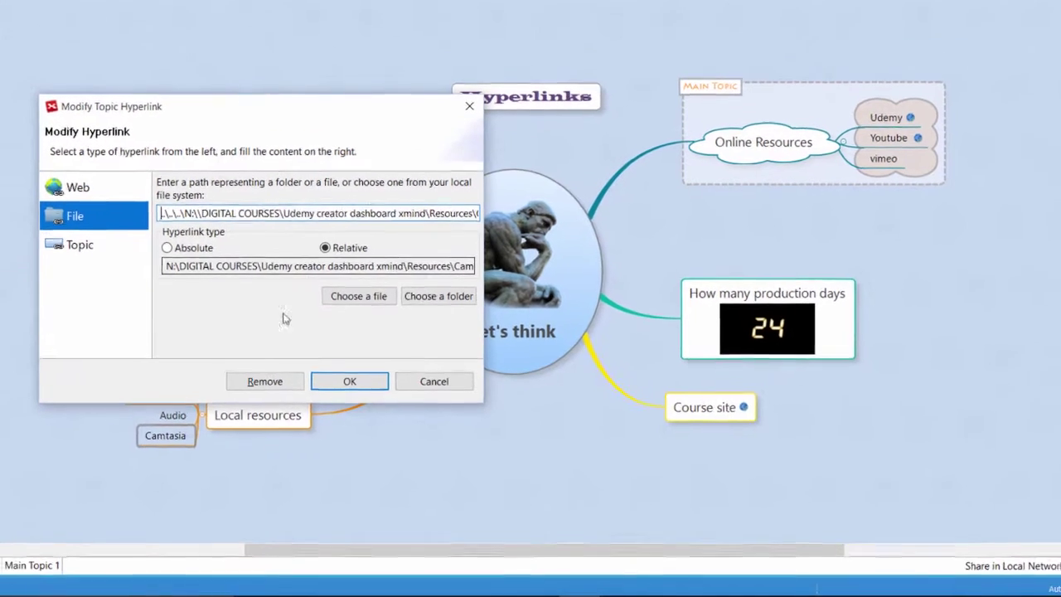
pyautogui.click(350, 382)
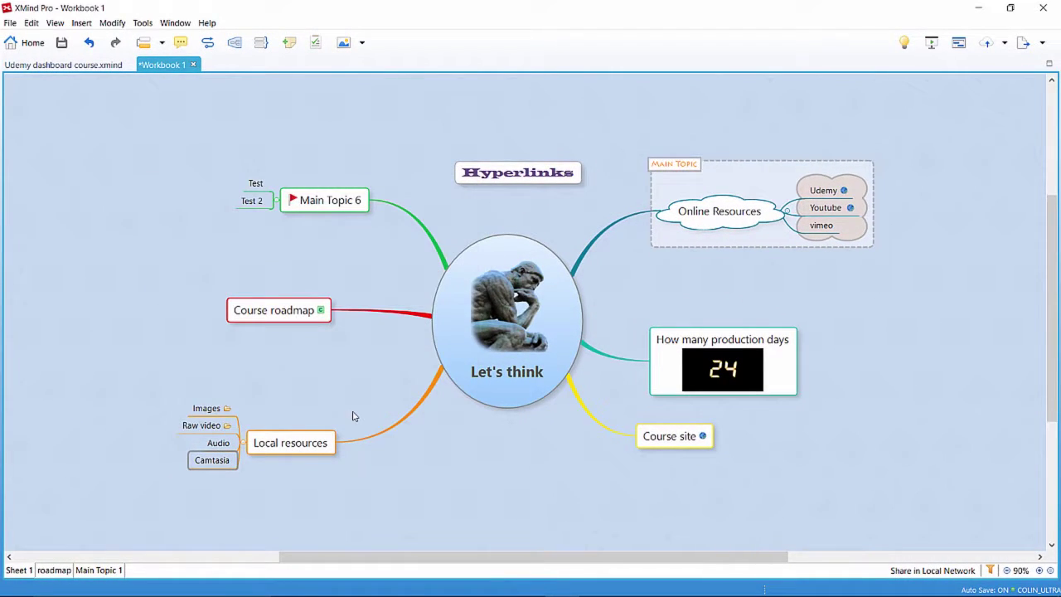
# Step: Rename the Camtasia subtopic under Local resources as "Create a course"
pyautogui.doubleClick(208, 463)
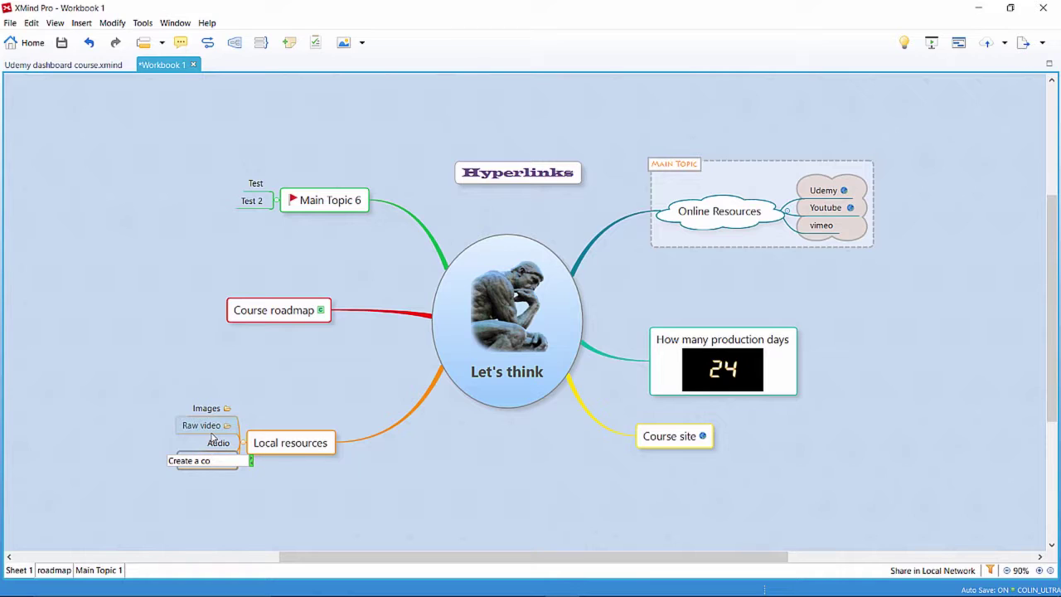
pyautogui.write('Create a course')
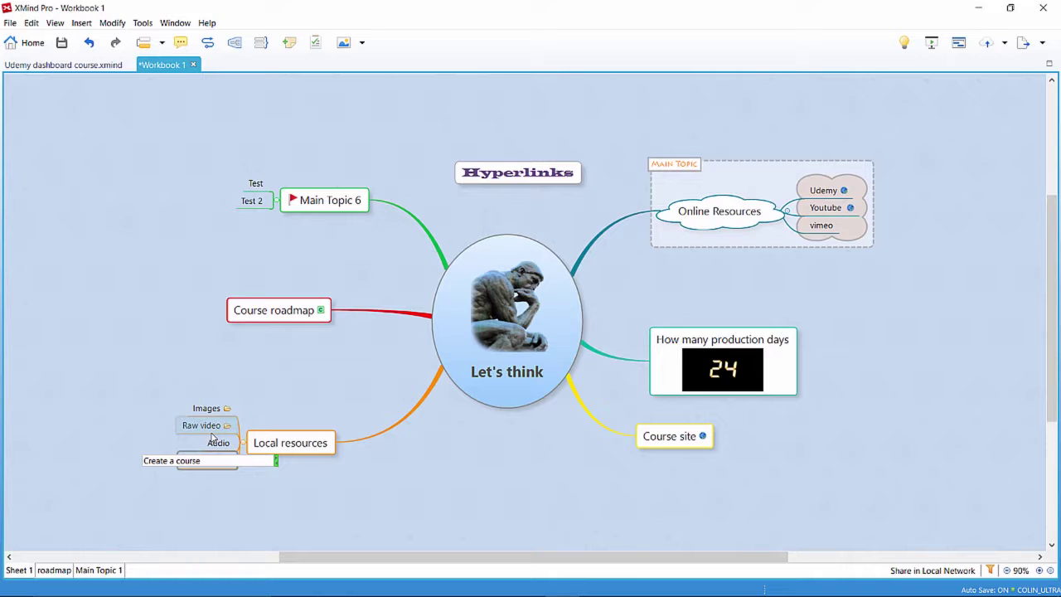
pyautogui.press('Return')
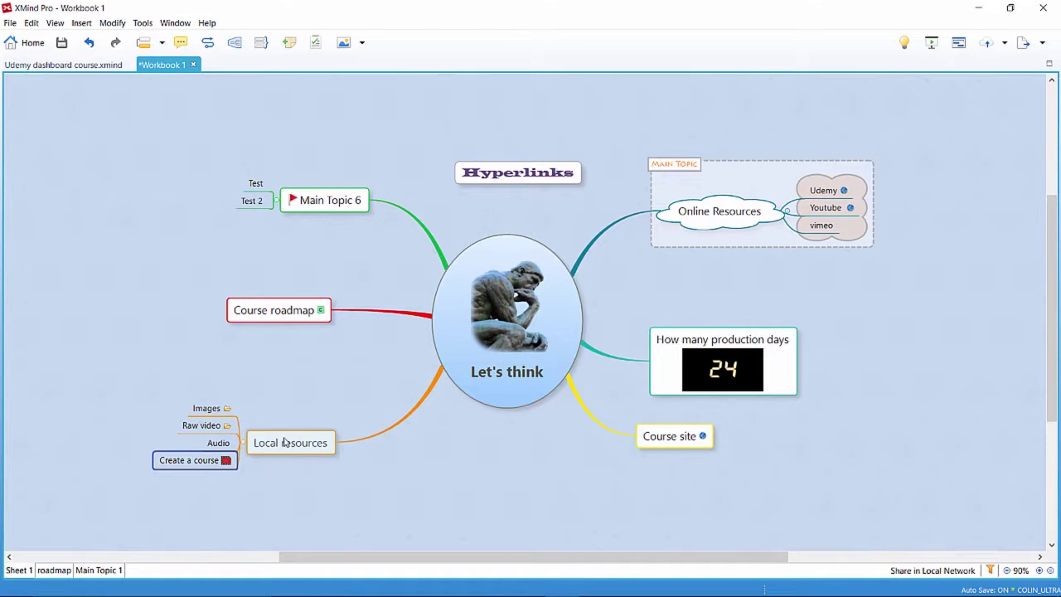
# Step: Add a new subtopic named Camtasia below Audio under Local resources, and make the Create a course topic its child
pyautogui.press('Up')
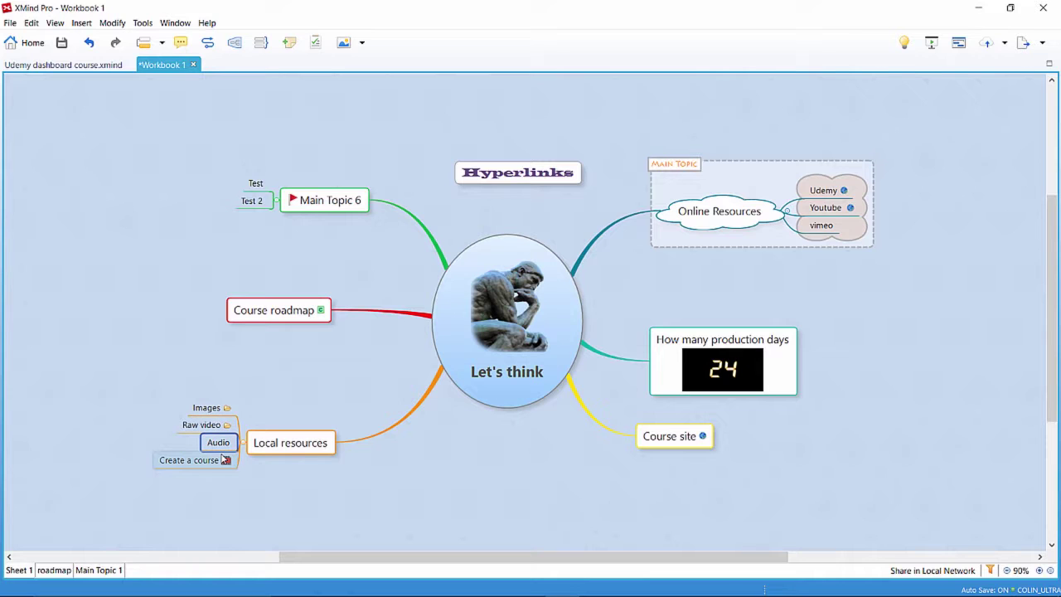
pyautogui.press('Return')
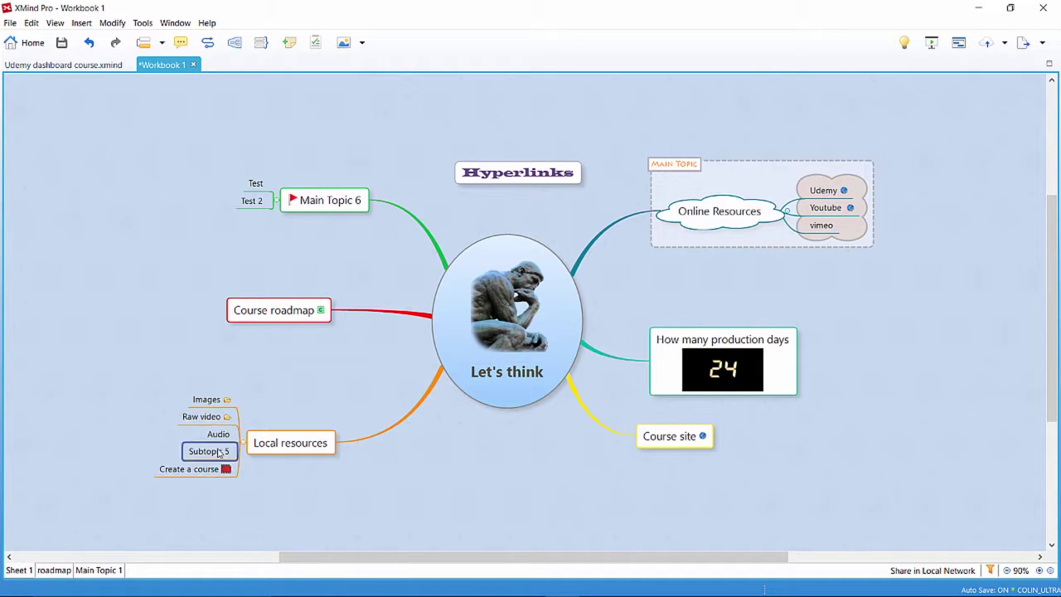
pyautogui.click(217, 451)
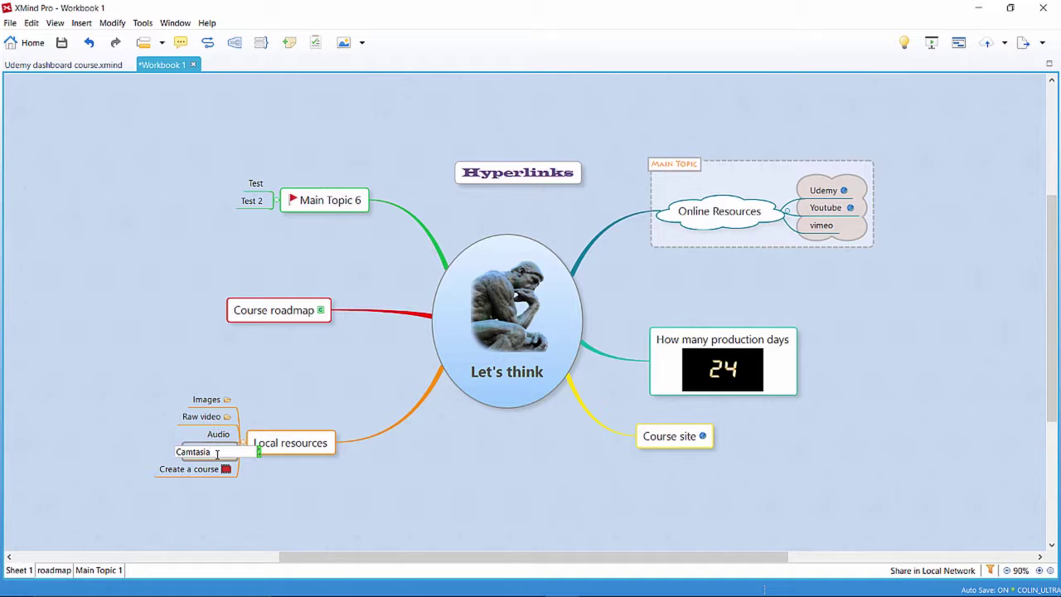
pyautogui.press('Return')
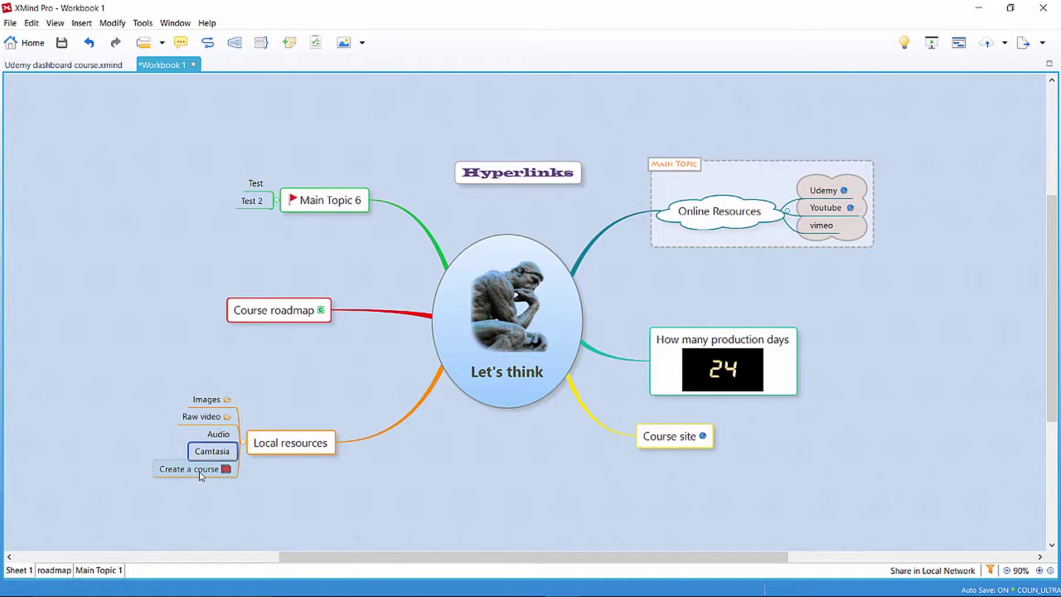
pyautogui.press('Down')
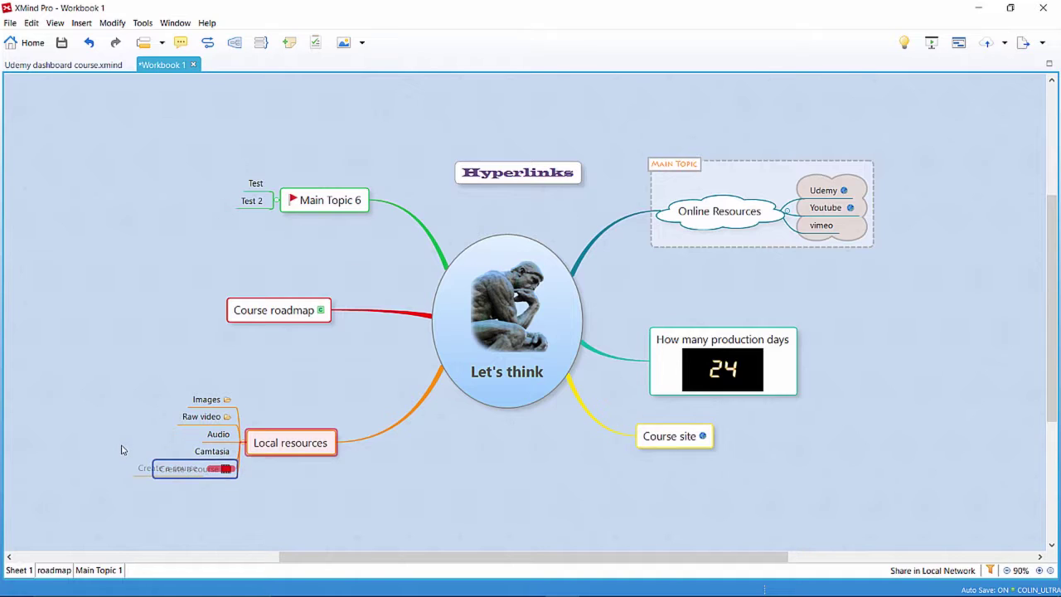
pyautogui.moveTo(141, 455); pyautogui.dragTo(162, 466)
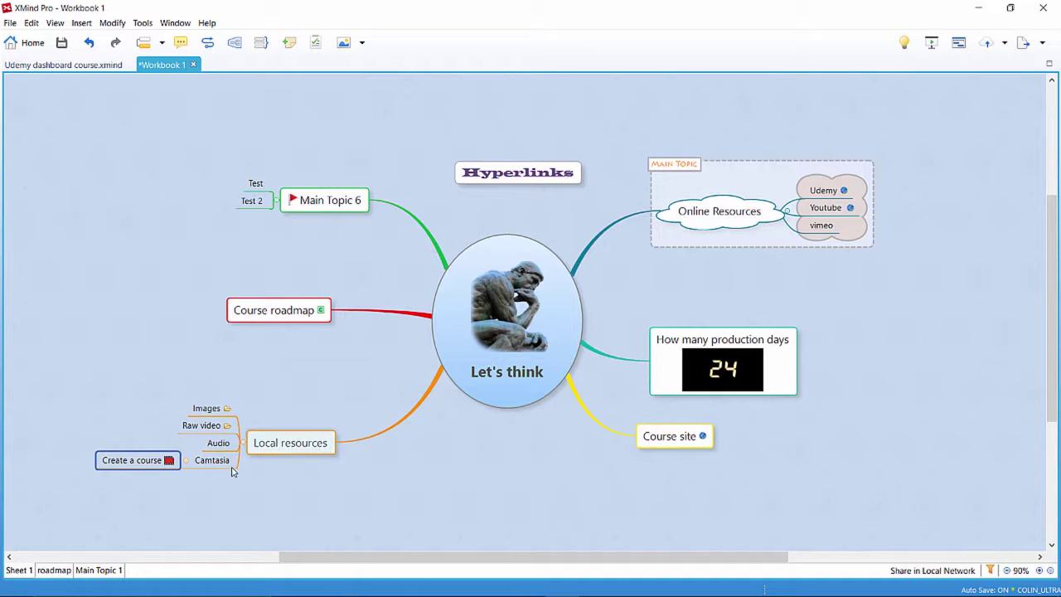